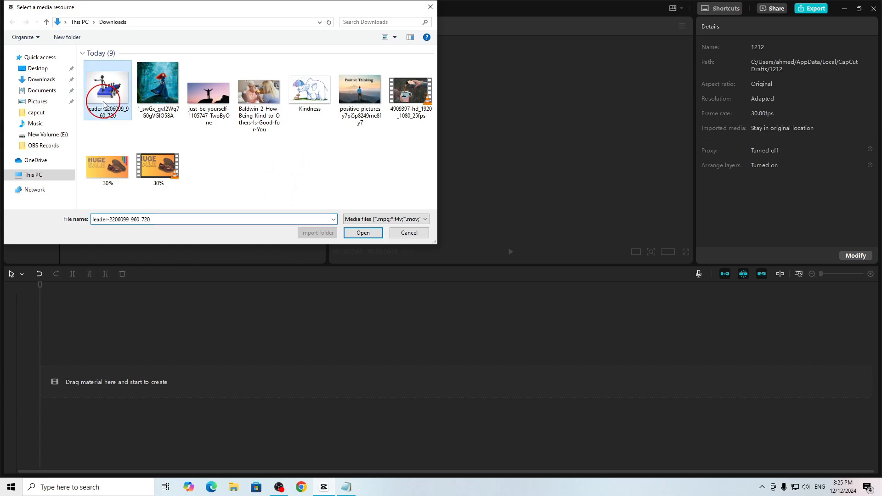
- Import the five images from leader-2206099_960_720 through Kindness in the Downloads folder
shift+click(309, 101)
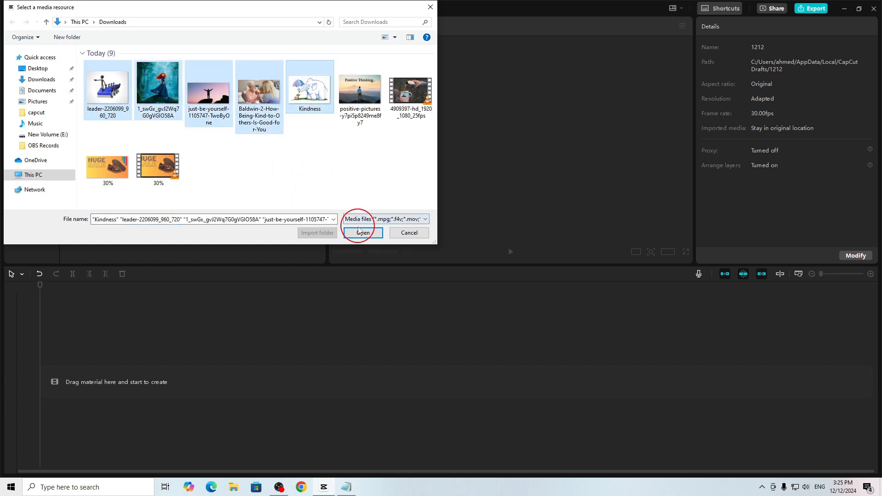
click(363, 232)
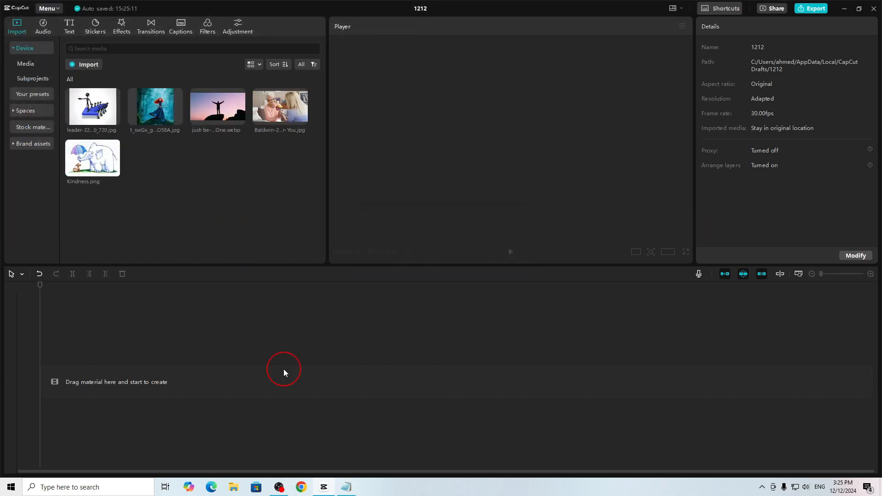
- Switch to Notepad and review the list of short phrases from "Be positive" to "Be a leader"
click(348, 487)
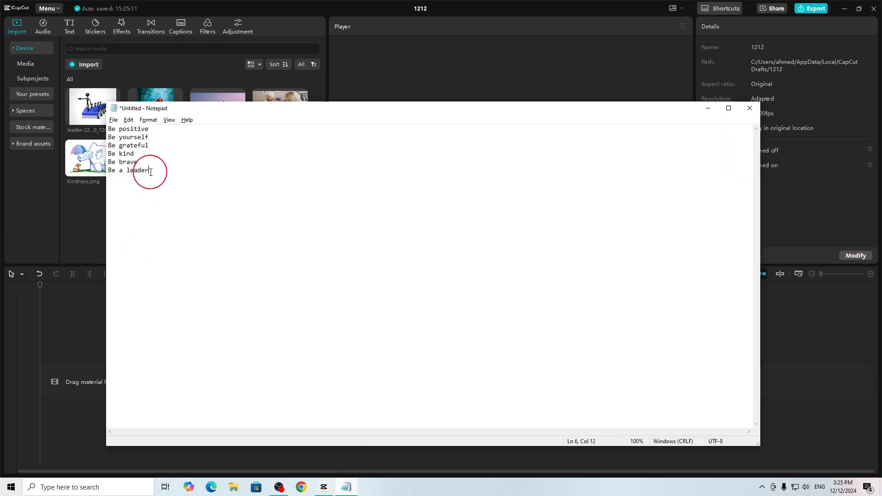
drag(150, 170, 93, 129)
click(179, 160)
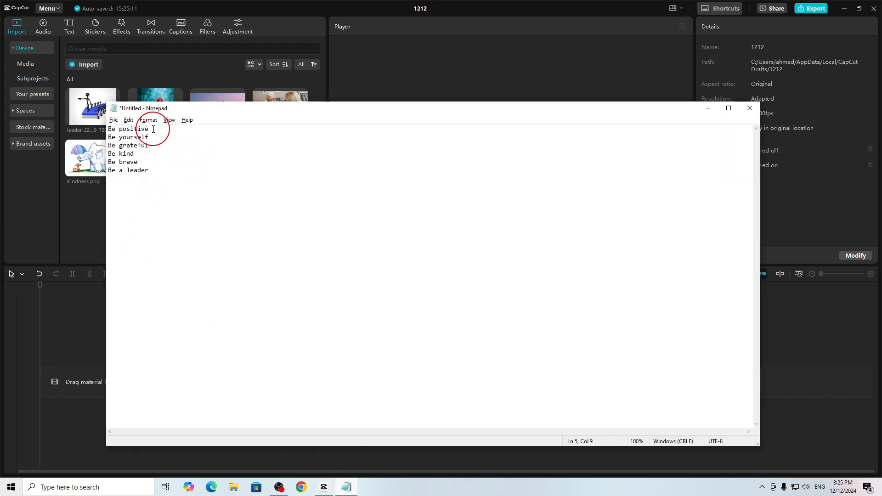
drag(158, 128, 76, 133)
drag(157, 138, 51, 138)
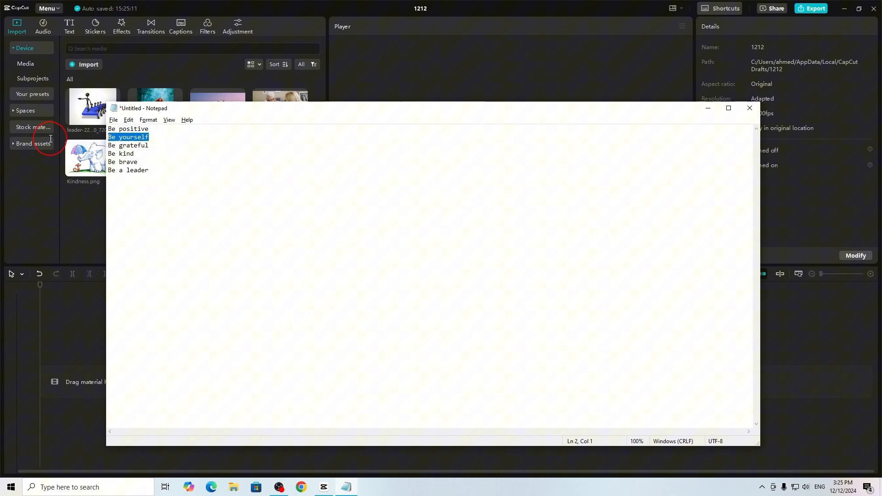
drag(147, 145, 79, 147)
click(152, 155)
click(158, 174)
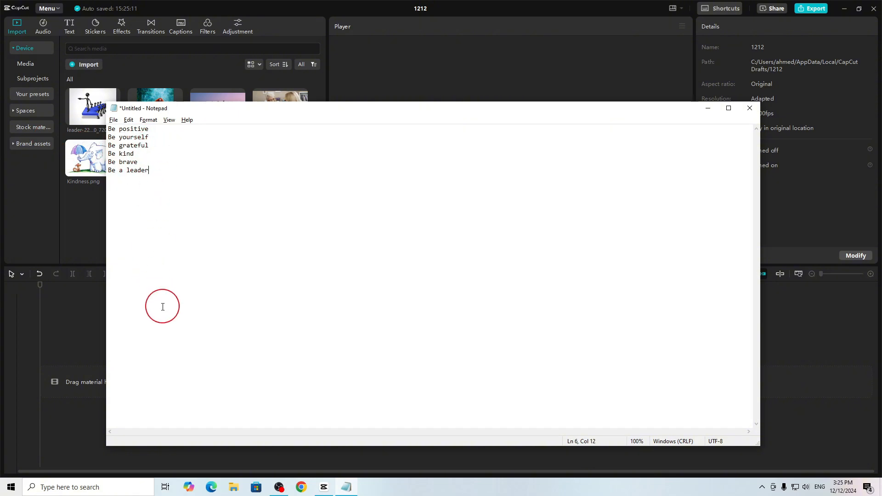
click(80, 222)
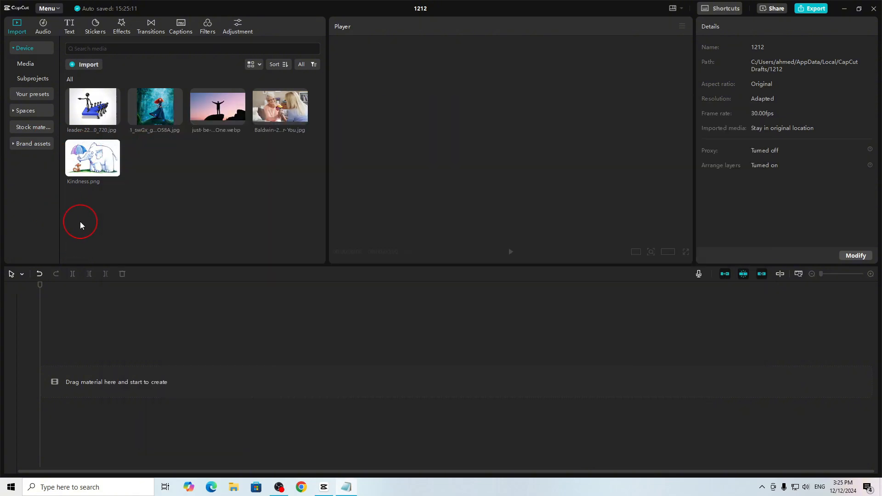
key(alt+Tab)
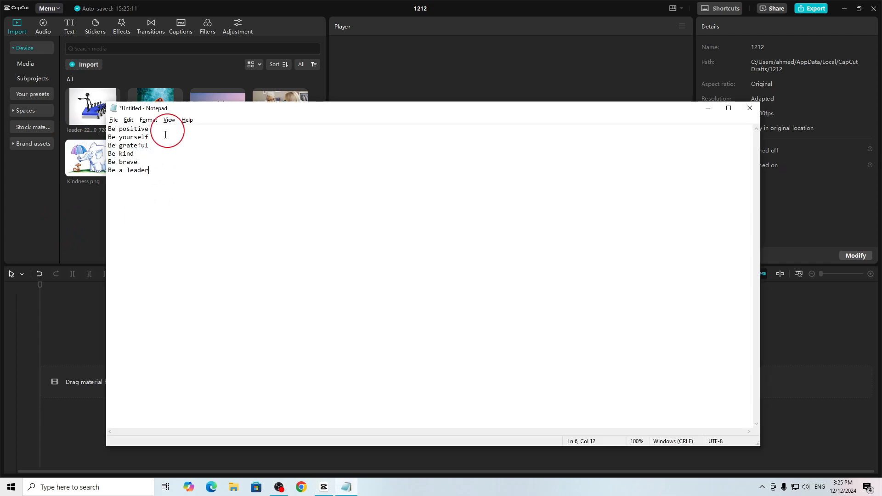
drag(149, 129, 83, 131)
key(ctrl+c)
click(89, 233)
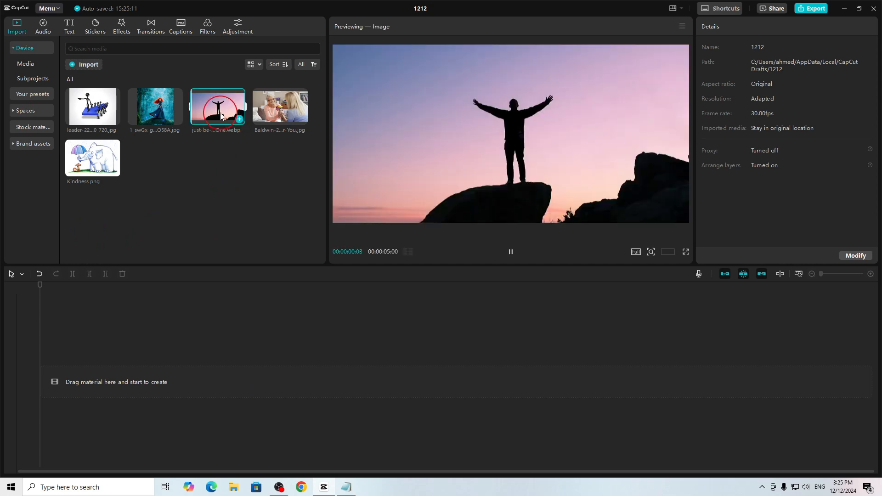
drag(218, 108, 110, 381)
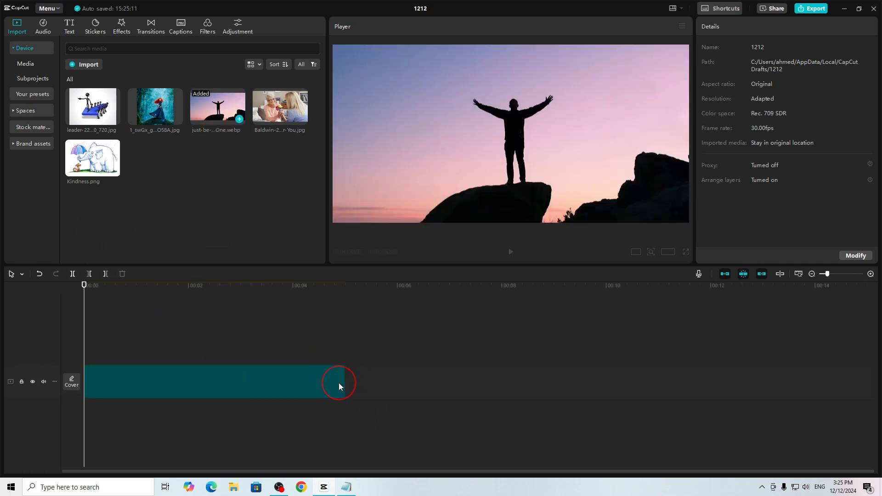
click(339, 386)
drag(304, 383, 170, 377)
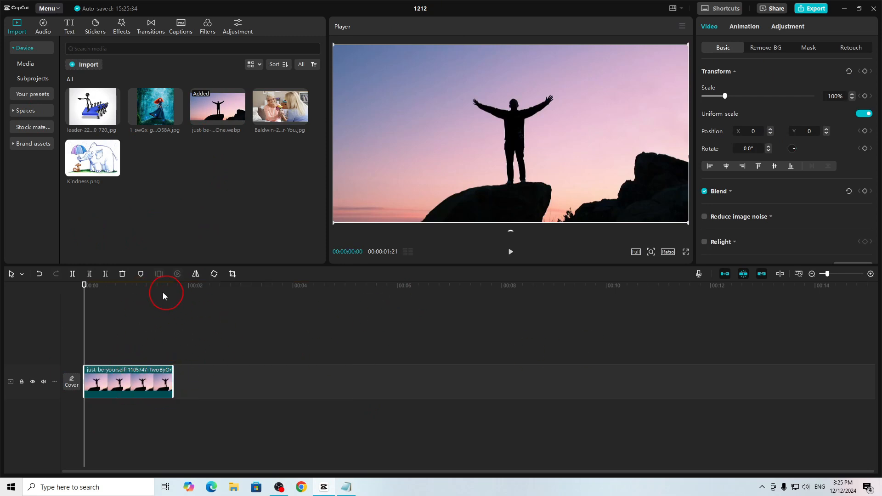
click(123, 274)
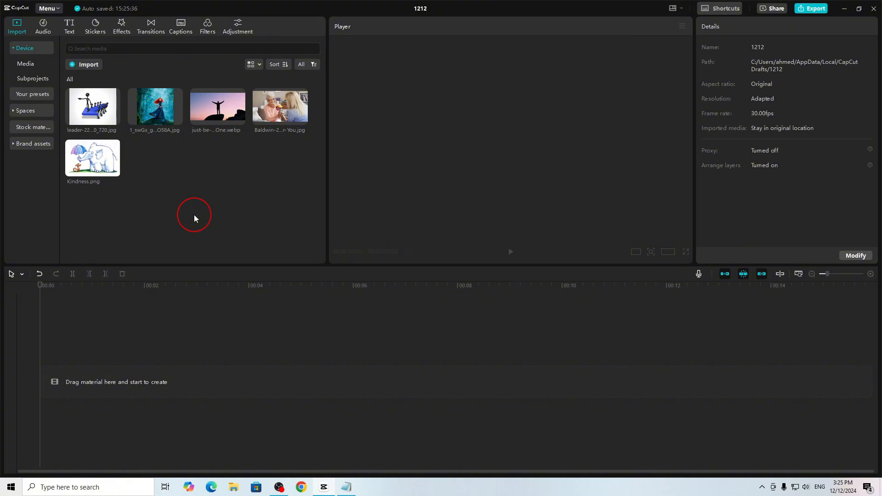
- Add a default text clip to the timeline and replace its wording with "Be positive" copied from Notepad
click(68, 32)
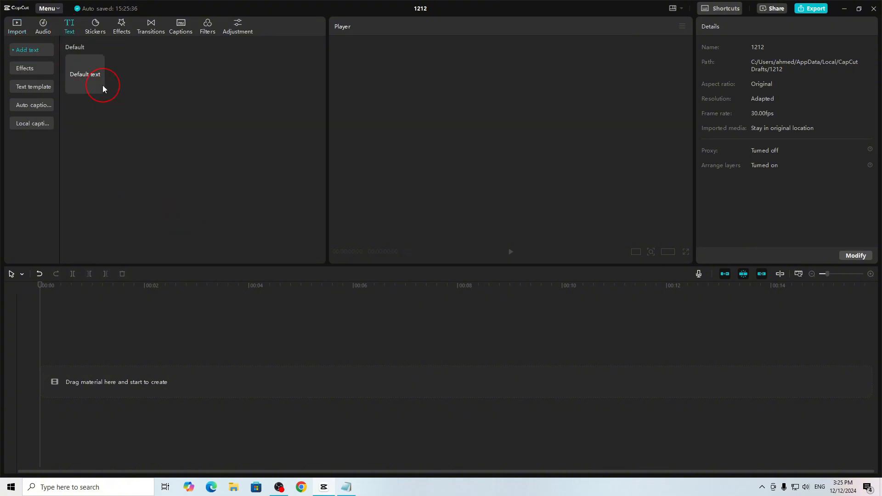
click(98, 92)
key(alt+Tab)
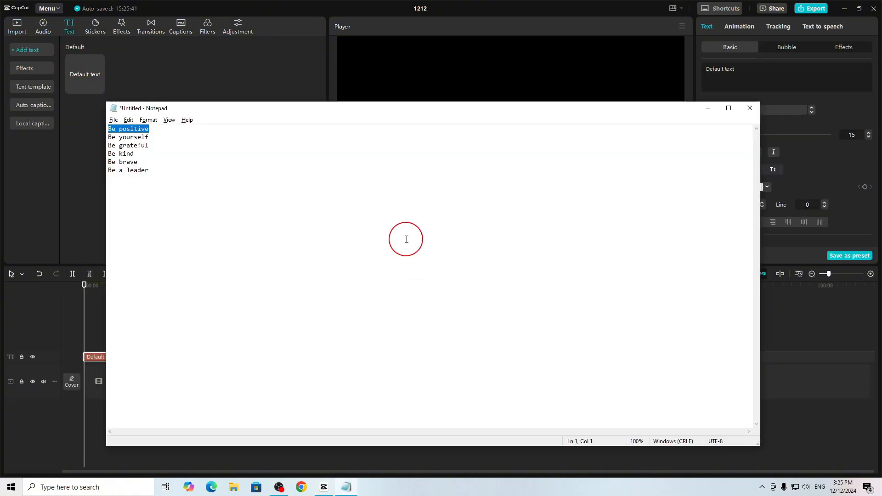
click(829, 30)
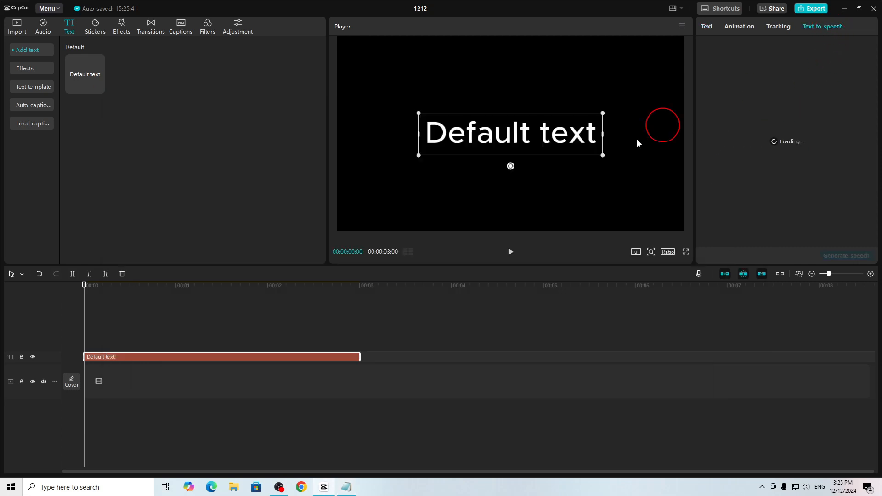
click(542, 136)
key(alt+Tab)
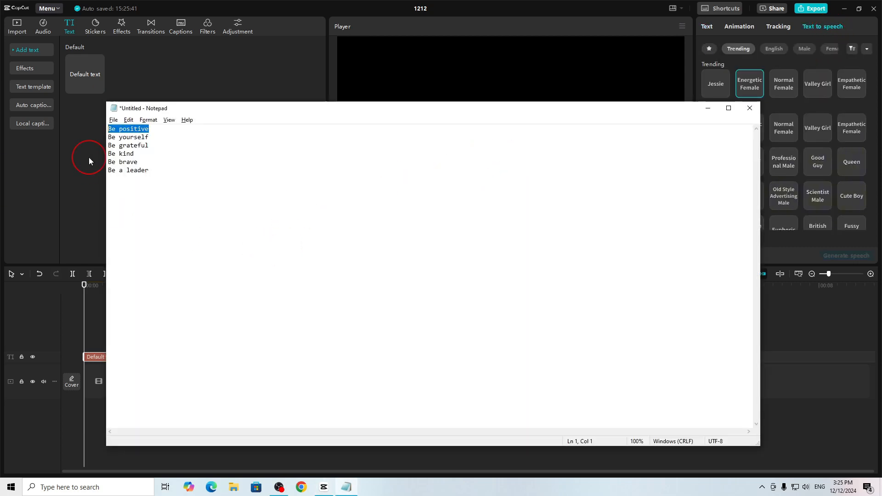
right_click(131, 134)
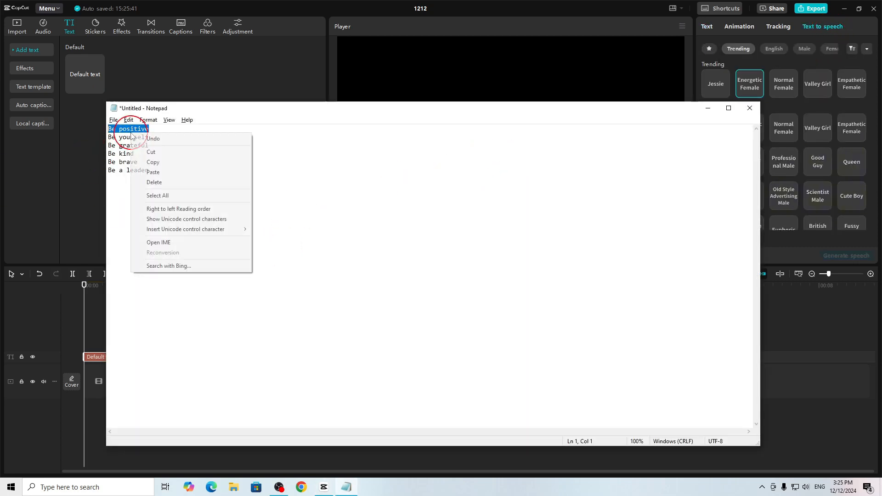
click(166, 162)
click(538, 101)
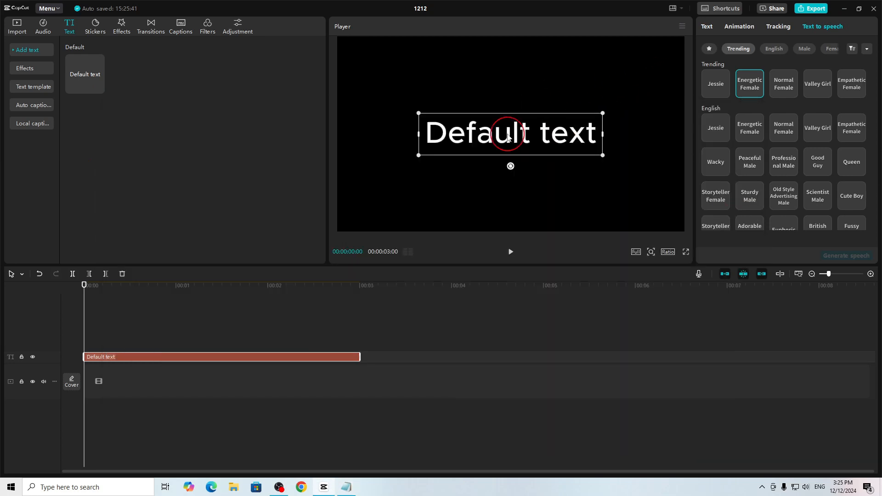
double_click(500, 135)
key(ctrl+v)
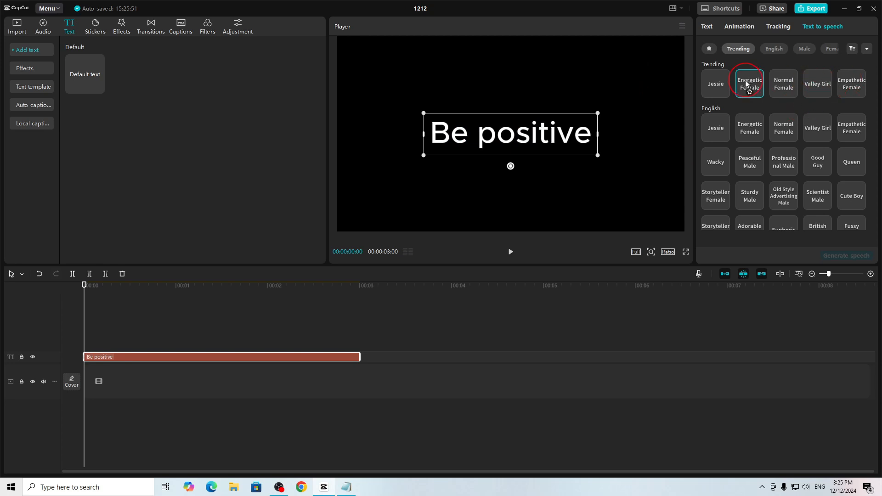
- Generate speech for the "Be positive" text with the favorite Storyteller Male voice and play it back
click(709, 49)
click(818, 81)
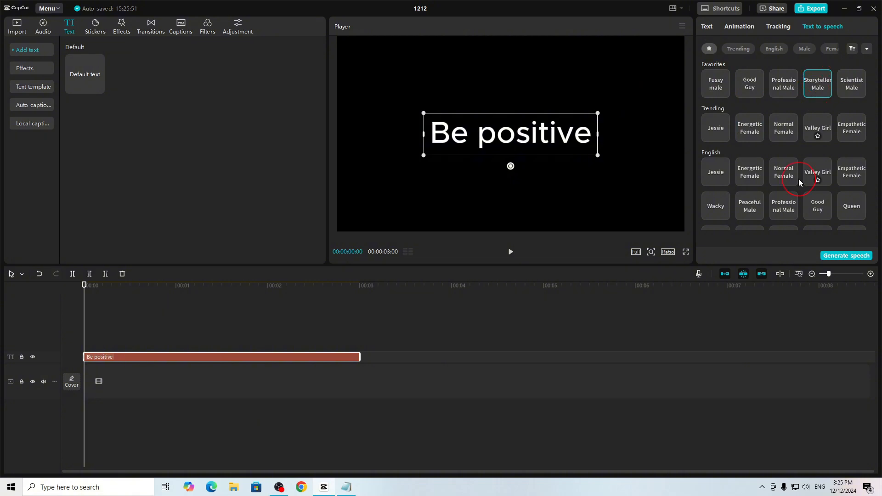
click(837, 259)
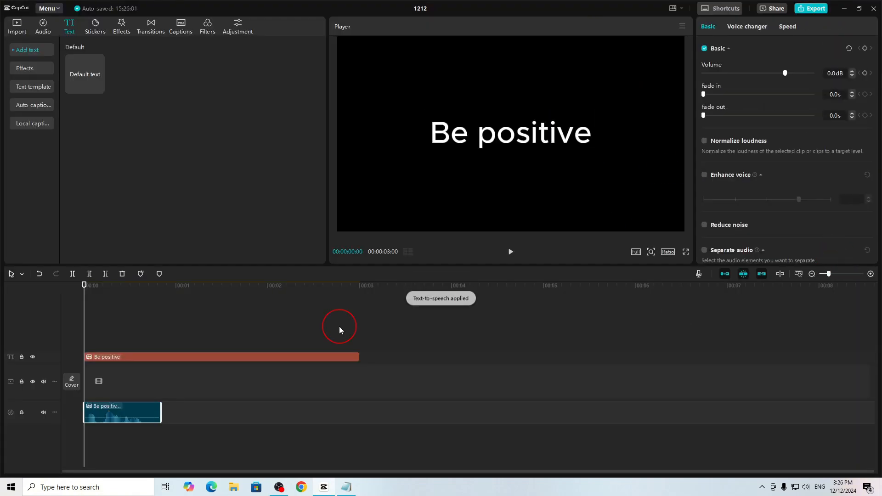
drag(82, 289, 73, 291)
key(space)
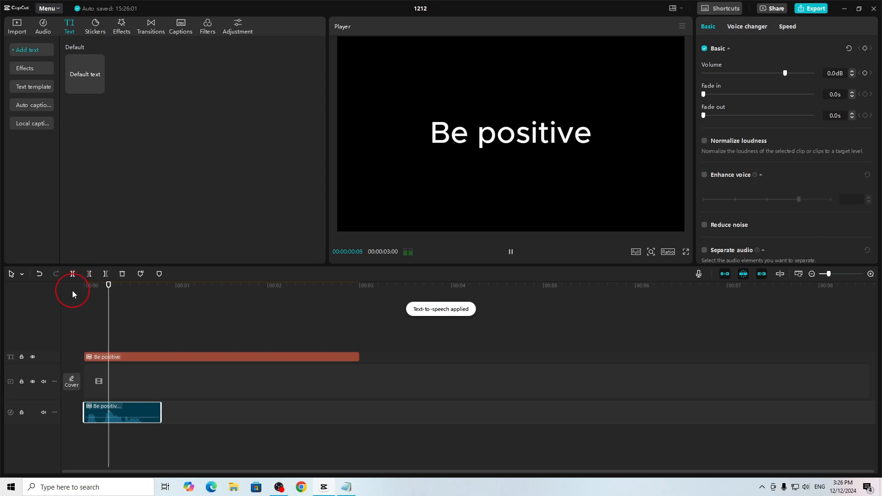
key(space)
- Trim the start of the "Be positive" text clip to the end of its speech audio and place the playhead there
click(87, 355)
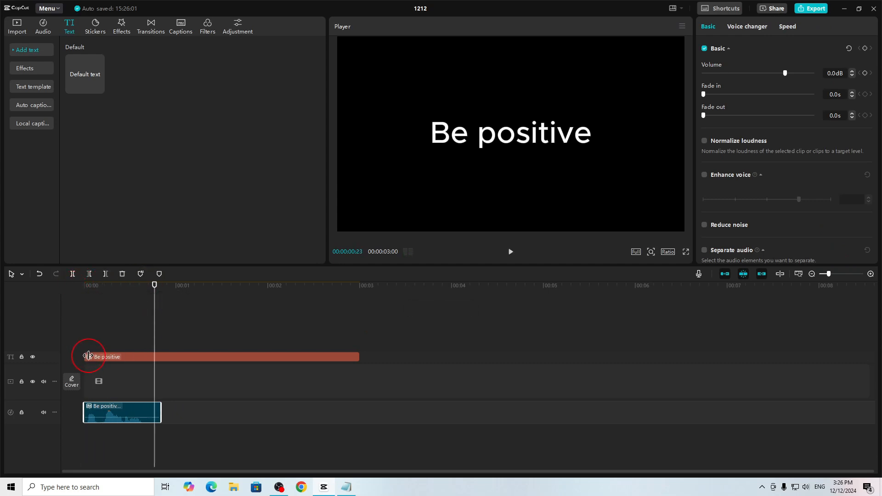
drag(88, 356, 161, 356)
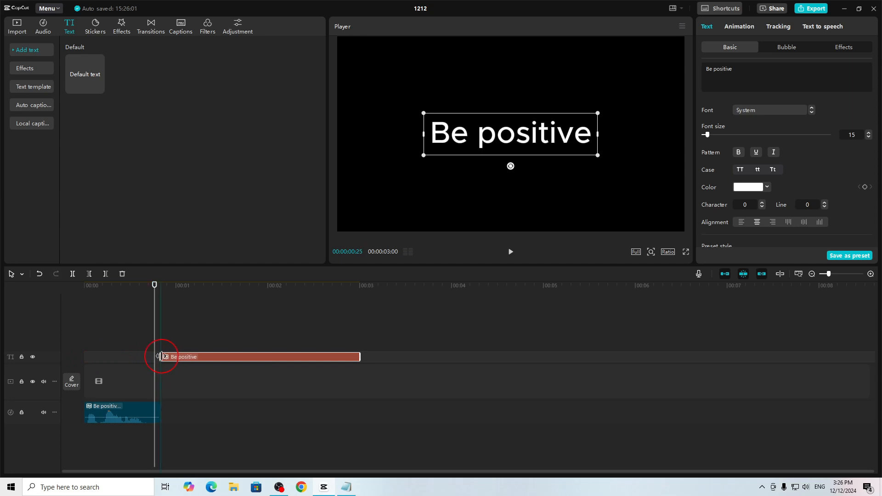
drag(154, 285, 166, 292)
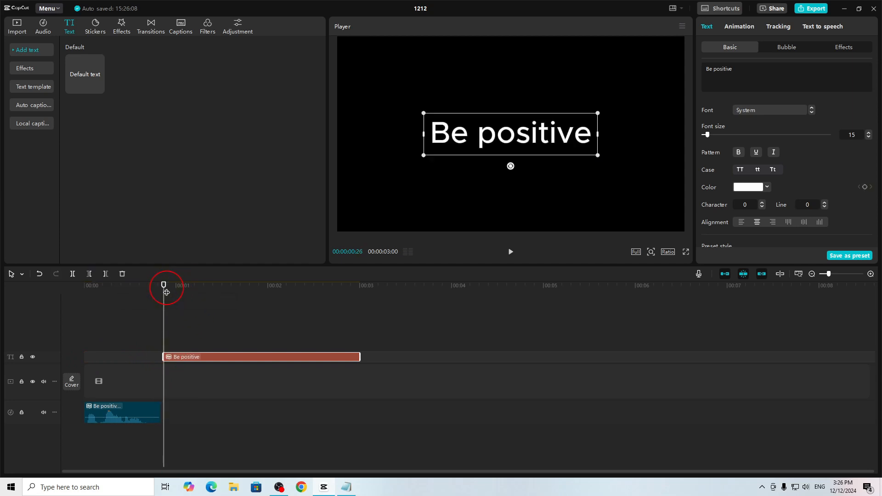
- Replace the text clip's wording with "Be yourself" copied from the Notepad list
key(alt+Tab)
drag(149, 137, 90, 137)
key(ctrl+c)
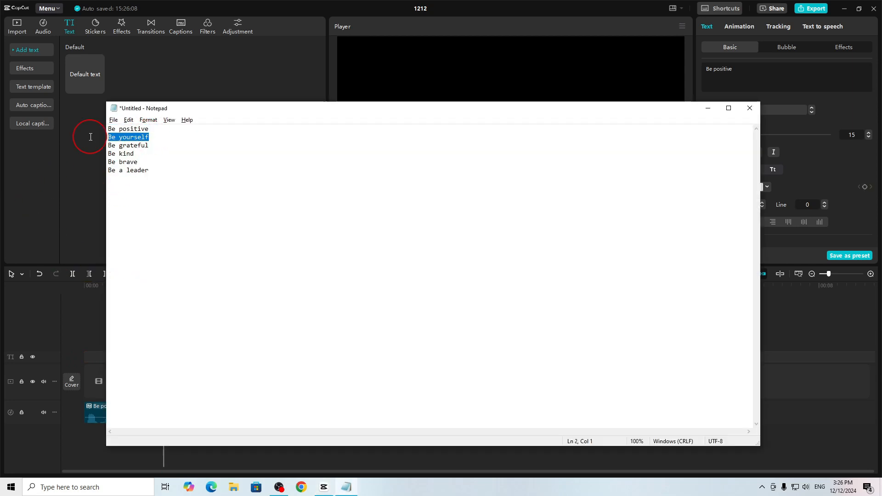
key(alt+Tab)
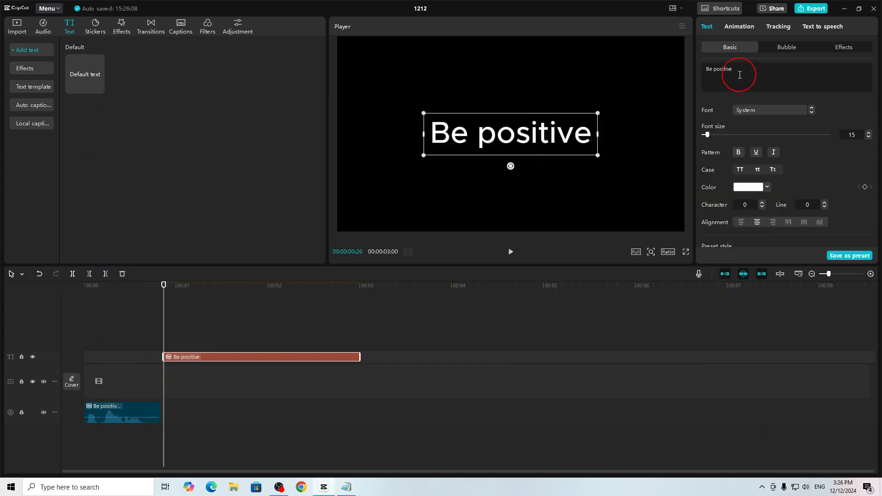
key(ctrl+a)
key(ctrl+v)
click(787, 183)
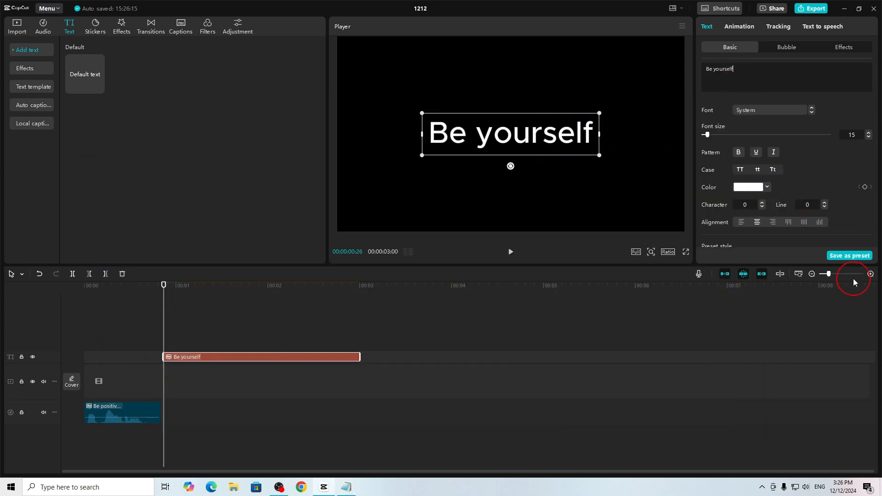
- Generate speech for the "Be yourself" text with the Storyteller Male voice and play it back
click(812, 28)
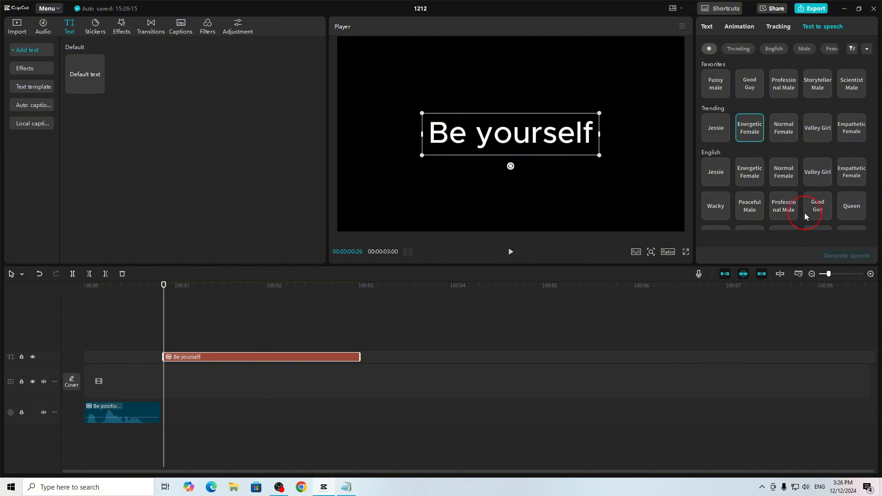
click(753, 138)
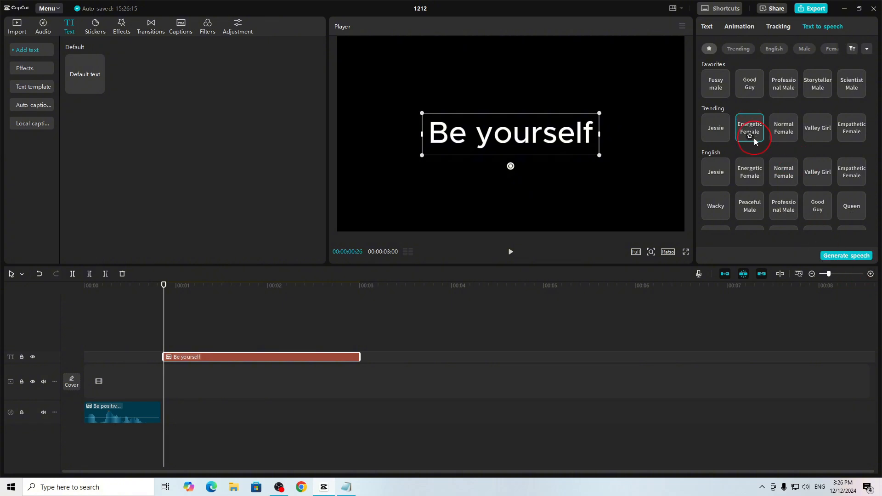
click(814, 87)
click(851, 258)
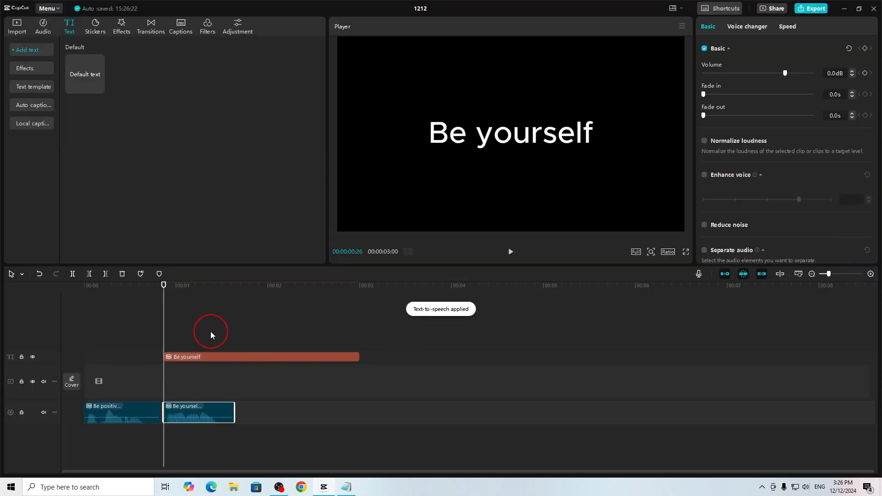
click(517, 255)
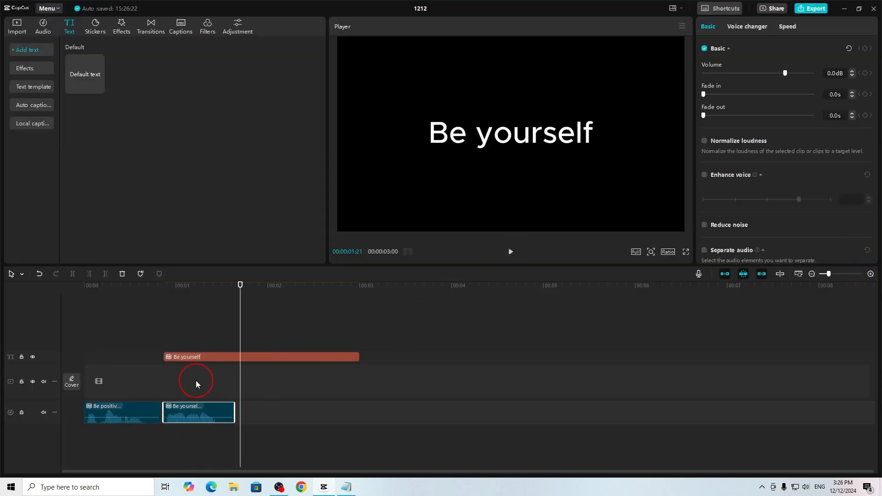
- Place the playhead at the end of the "Be yourself" speech audio and trim the text clip's start to it
drag(243, 288, 235, 302)
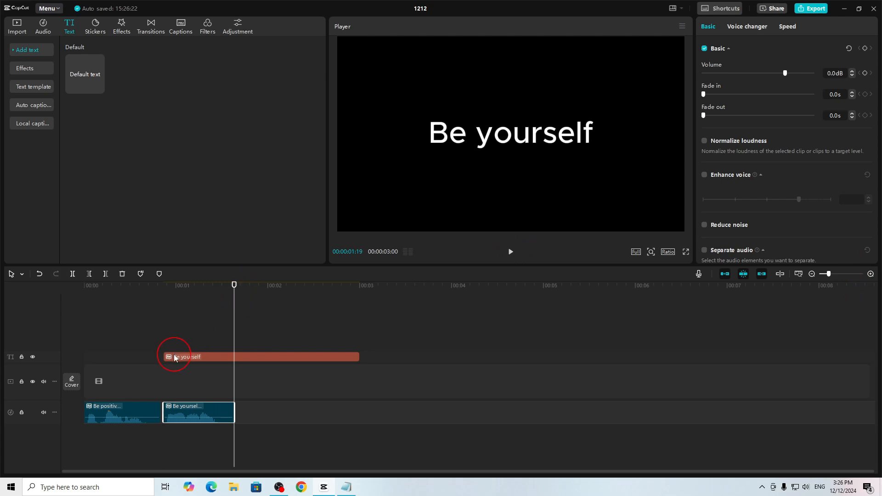
drag(171, 359, 237, 360)
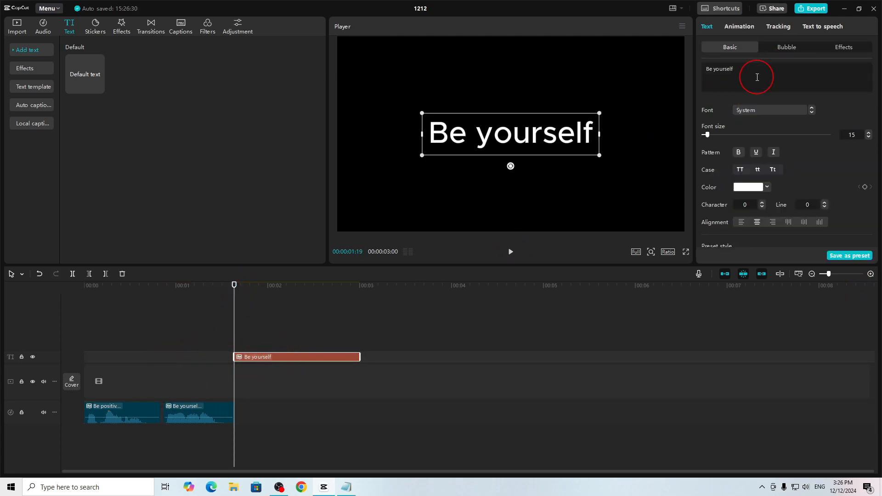
- Replace the text clip's wording with "Be grateful" copied from the Notepad list
key(alt+Tab)
drag(158, 145, 91, 145)
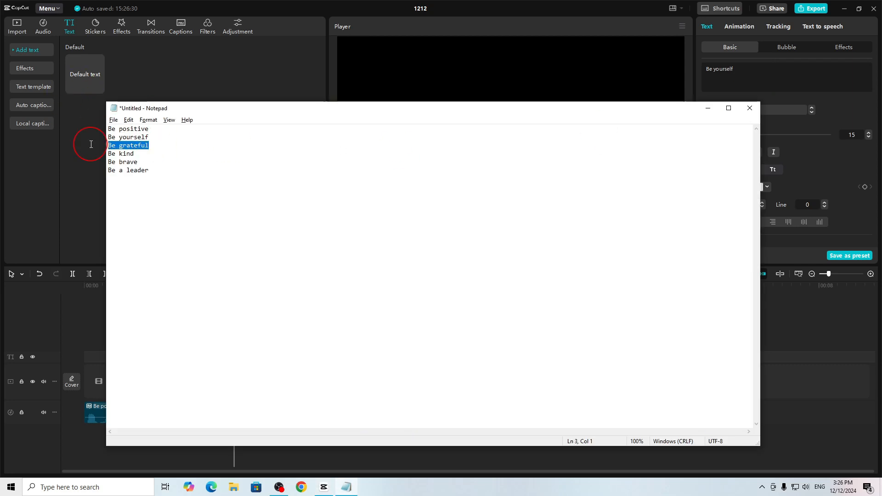
key(ctrl+c)
key(alt+Tab)
click(759, 65)
key(ctrl+a)
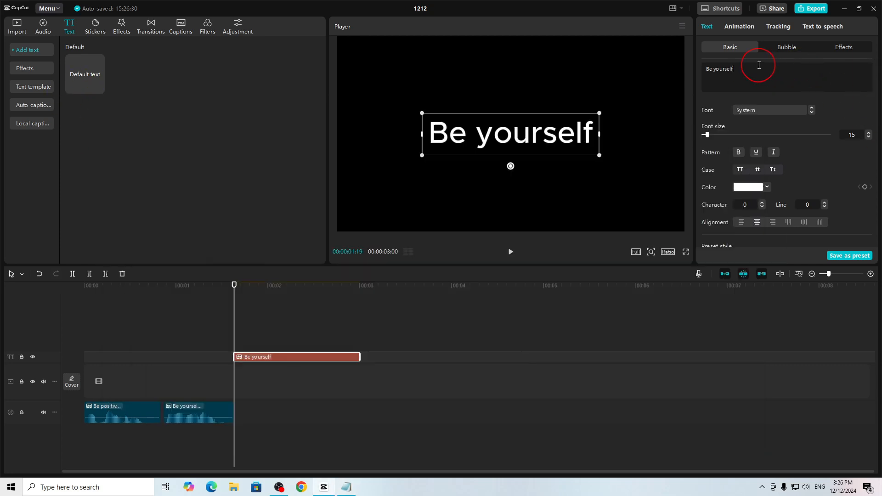
key(ctrl+v)
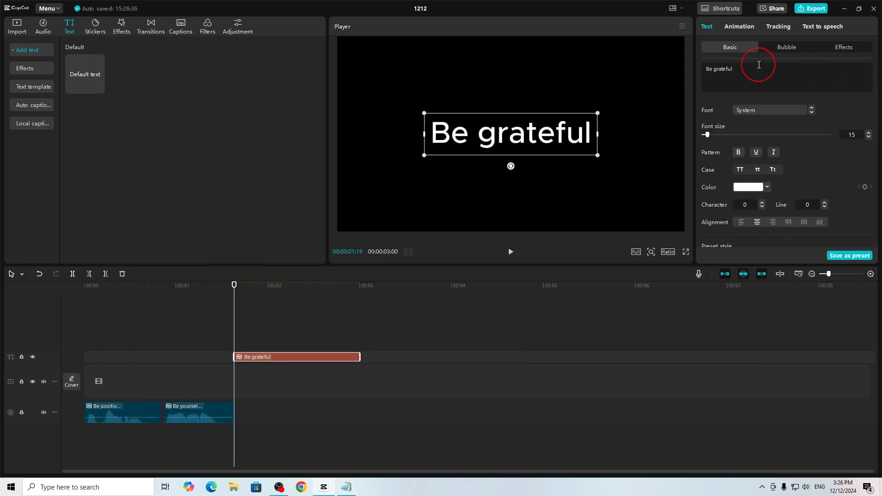
- Generate speech for the "Be grateful" text with the Storyteller Male voice and play it back
click(825, 27)
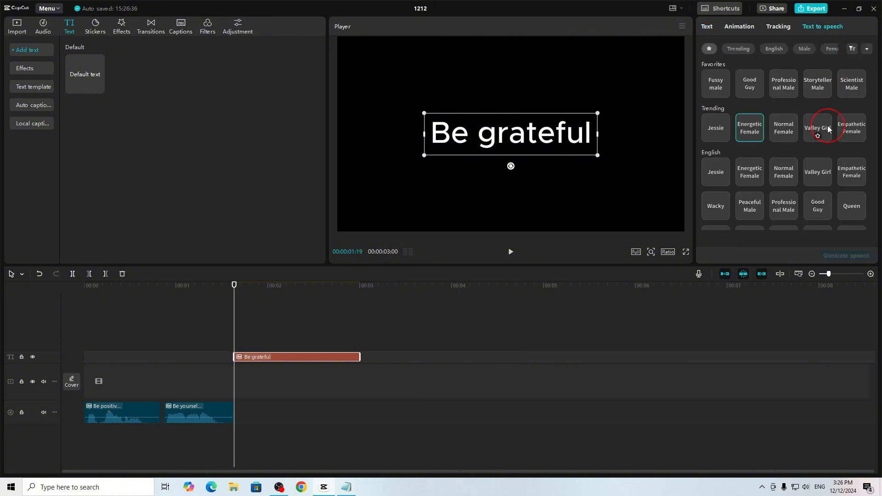
click(824, 81)
click(849, 256)
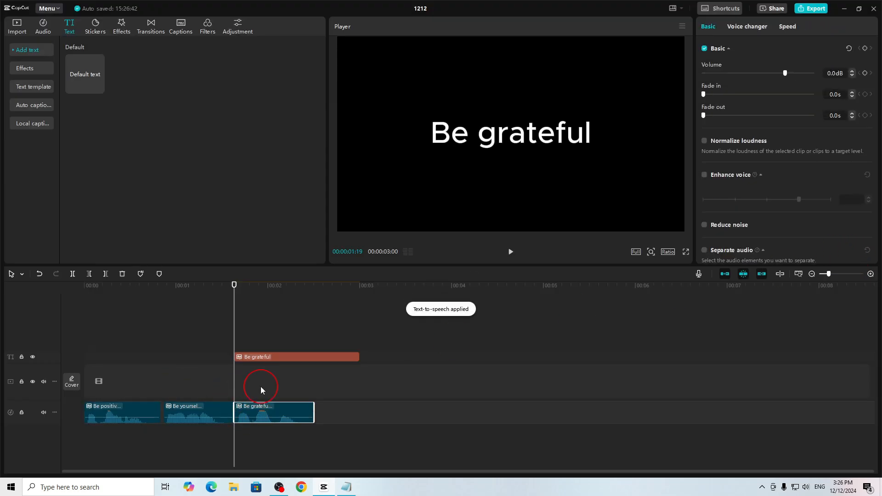
key(space)
- Trim the text clip's start to a playhead at the end of the "Be grateful" audio and extend its end to 00:00:07:21
drag(312, 307, 312, 295)
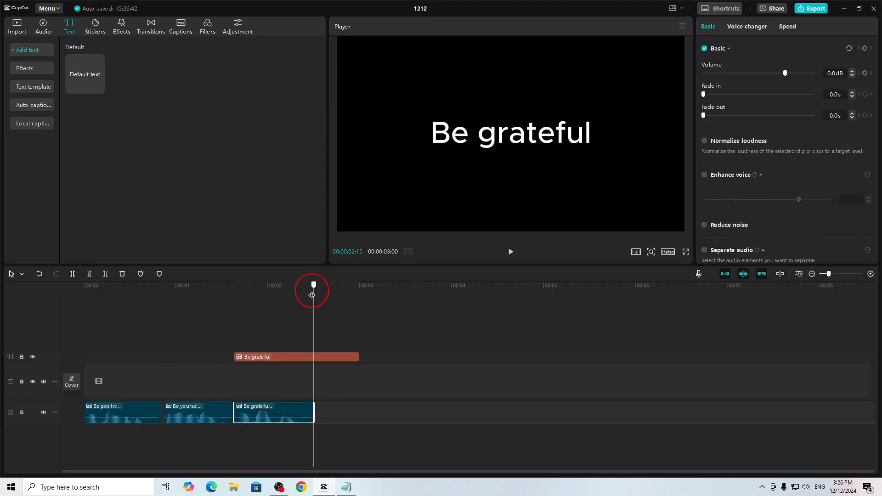
click(243, 361)
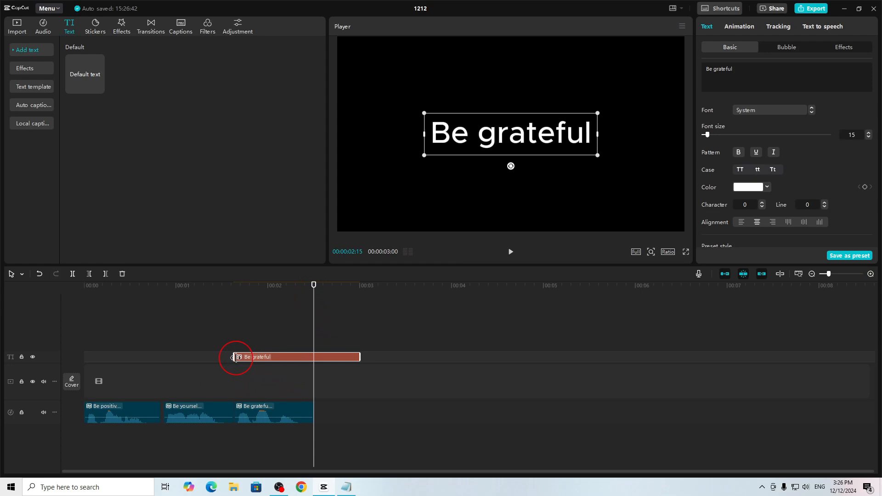
drag(235, 358, 792, 357)
- Replace the text clip's wording with "Be kind" copied from the Notepad list
key(alt+Tab)
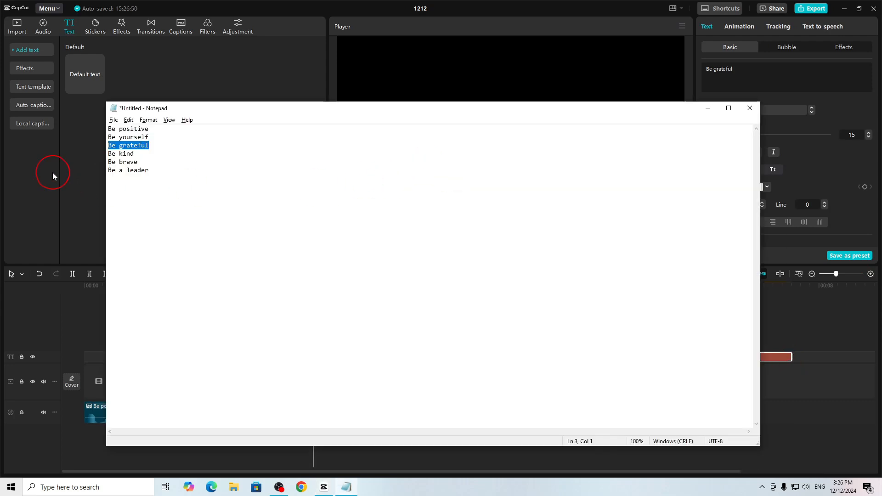
drag(146, 156, 101, 152)
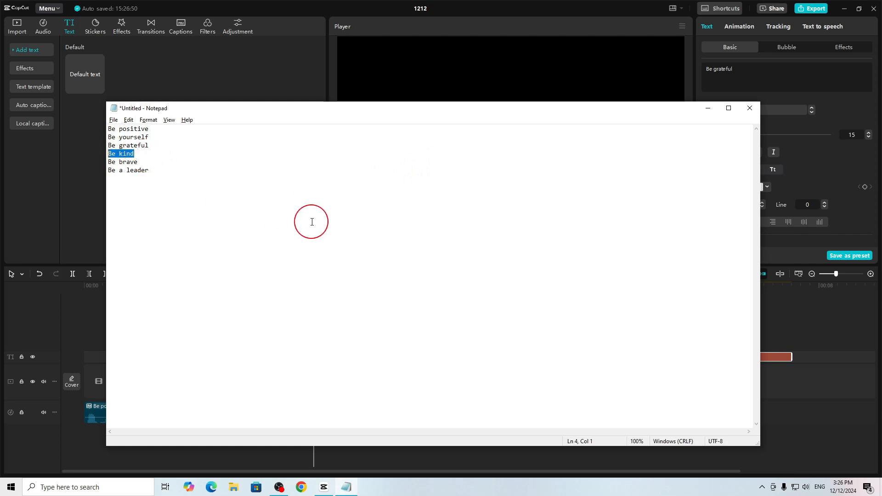
key(alt+Tab)
click(747, 76)
key(ctrl+a)
key(ctrl+v)
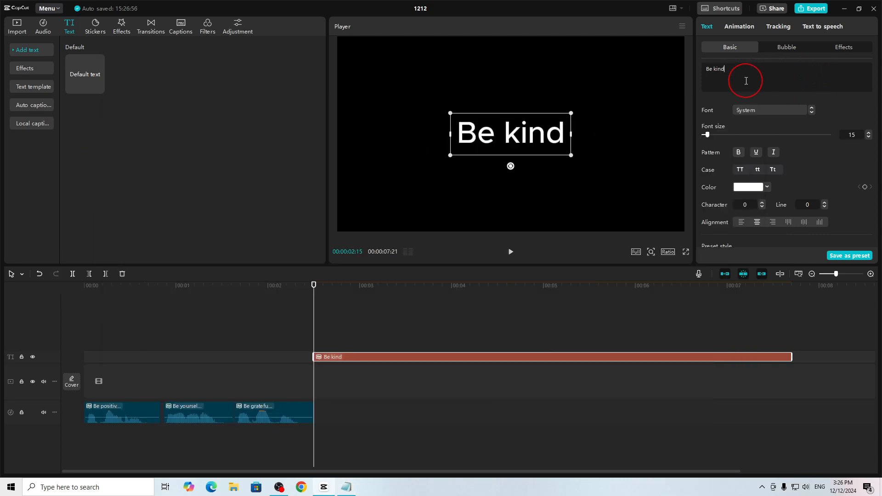
- Generate speech for the "Be kind" text with the Storyteller Male voice
click(823, 26)
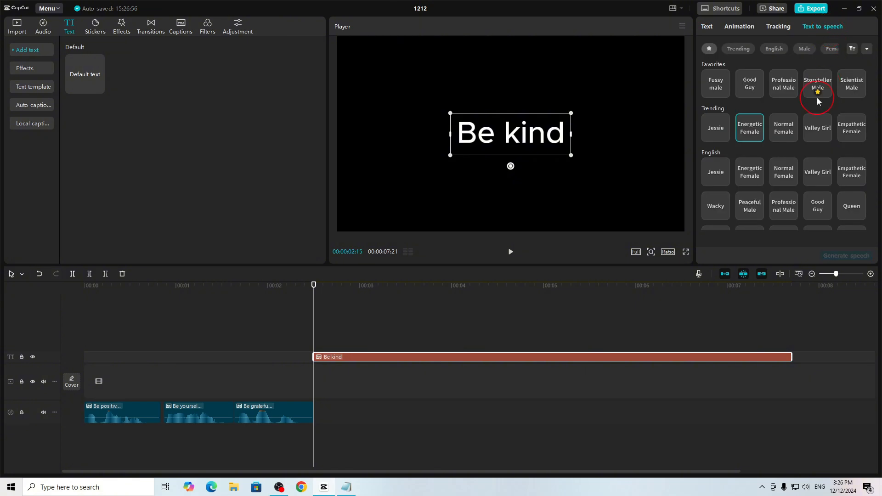
click(818, 84)
click(854, 254)
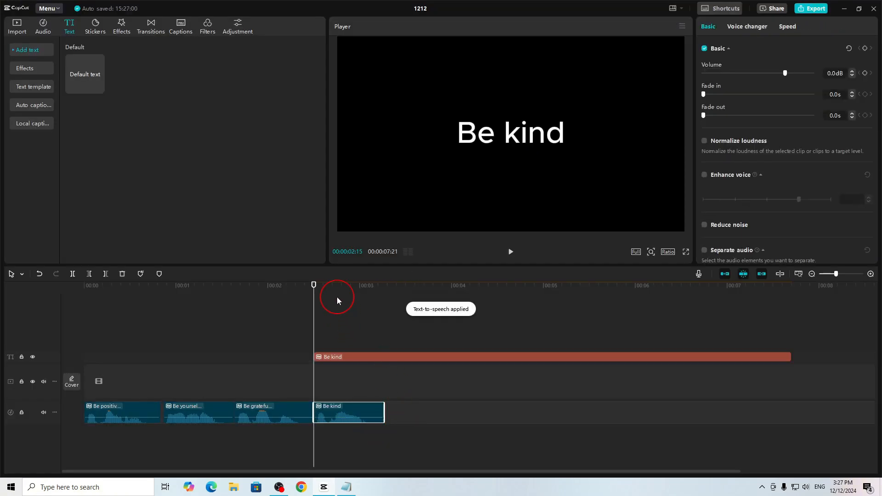
- Place the playhead at the end of the "Be kind" speech audio and trim the text clip's start to it
drag(333, 285, 384, 290)
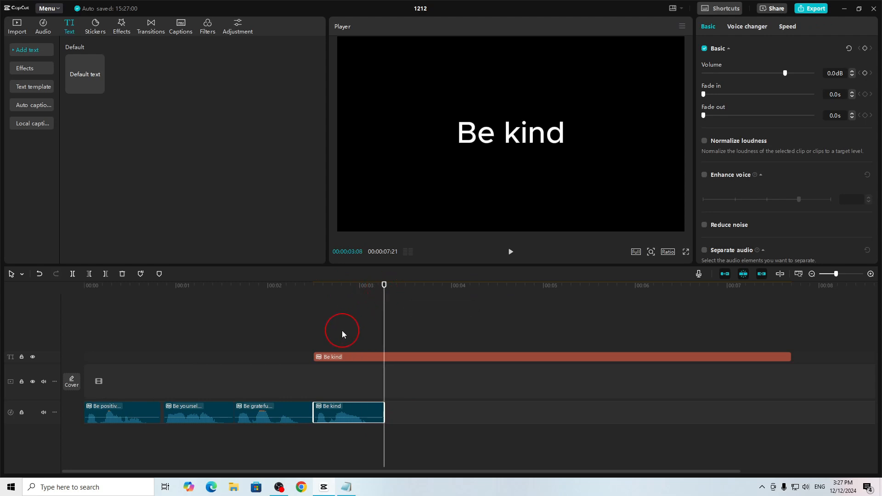
click(338, 358)
drag(314, 357, 385, 357)
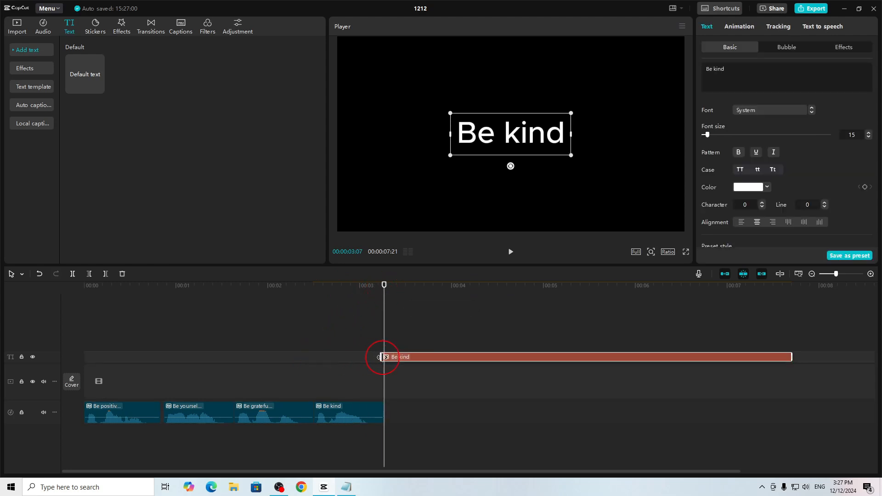
- Switch to Notepad and select the phrase "Be brave" in the list
key(alt+Tab)
drag(149, 163, 92, 161)
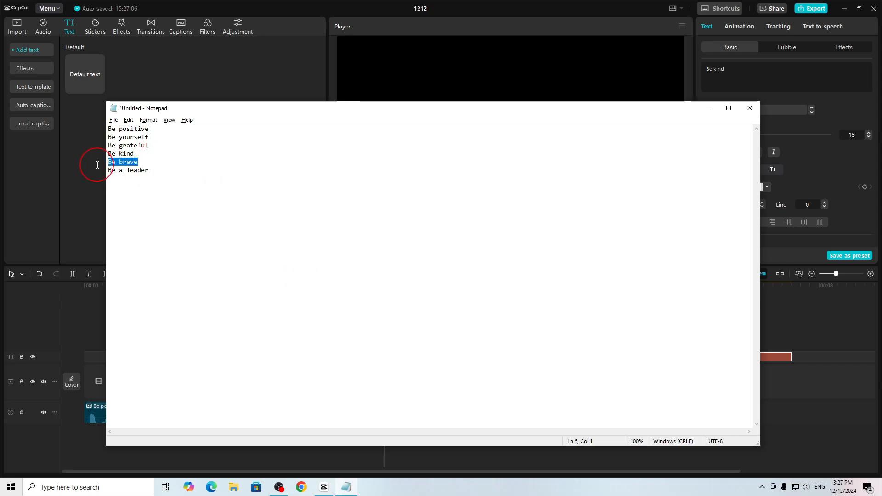
- Play back the assembled speech clips, return to the start, show the imported media, and replay the first phrase
click(510, 253)
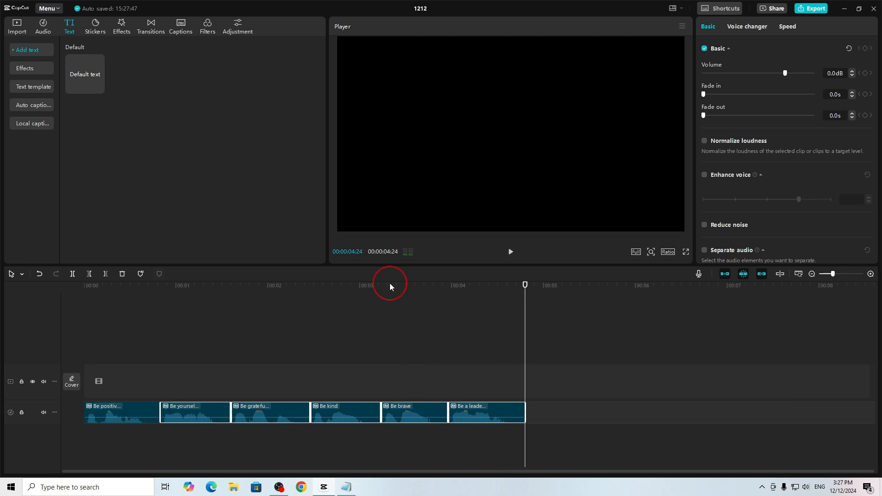
drag(392, 287, 48, 316)
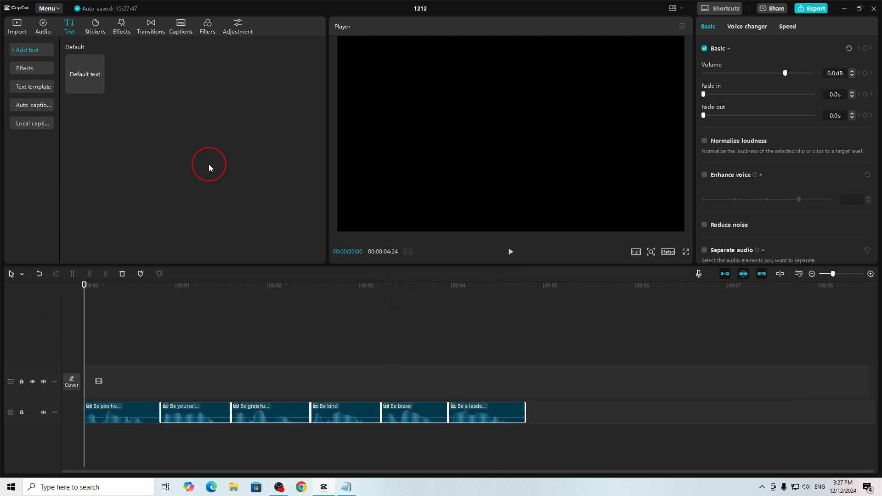
click(17, 26)
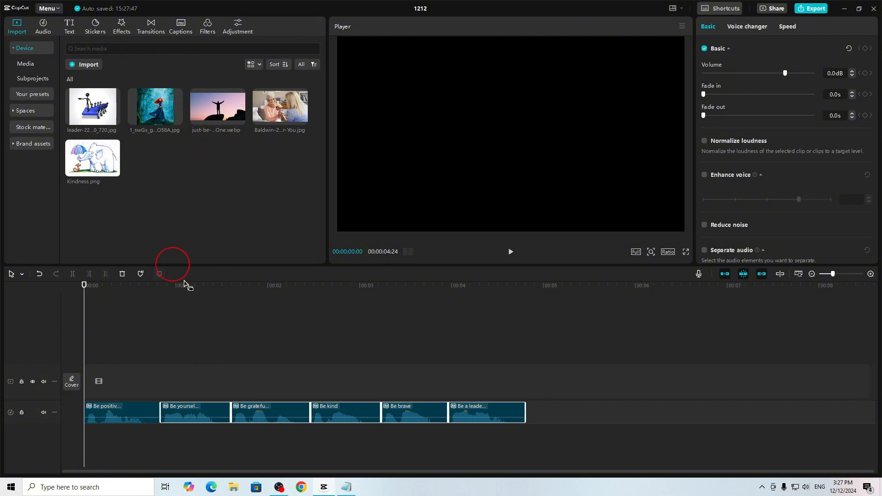
drag(131, 399, 524, 428)
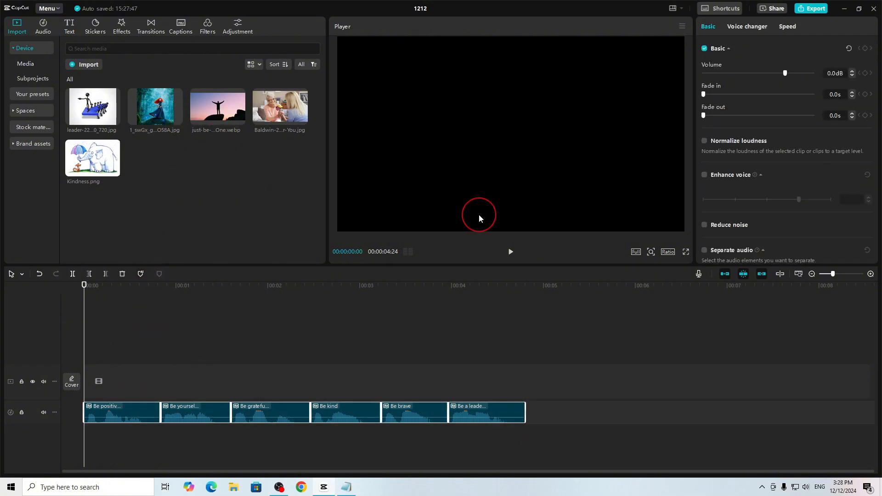
click(512, 252)
click(512, 252)
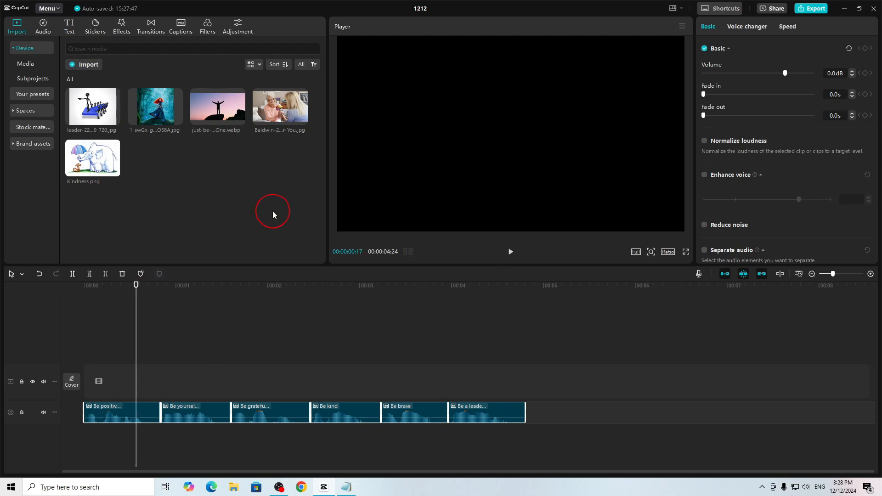
- Add the just-be-yourself silhouette image at the start of the main track and trim its end to the end of the "Be positive" audio
drag(217, 107, 87, 380)
click(533, 386)
drag(544, 381, 161, 381)
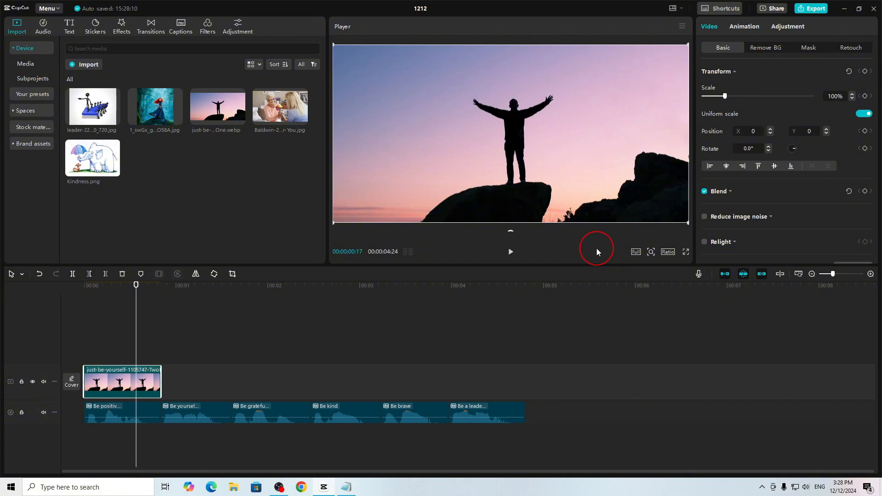
- Set the project's aspect ratio to 1:1 and scale the silhouette image to 200% so it fills the frame
click(667, 252)
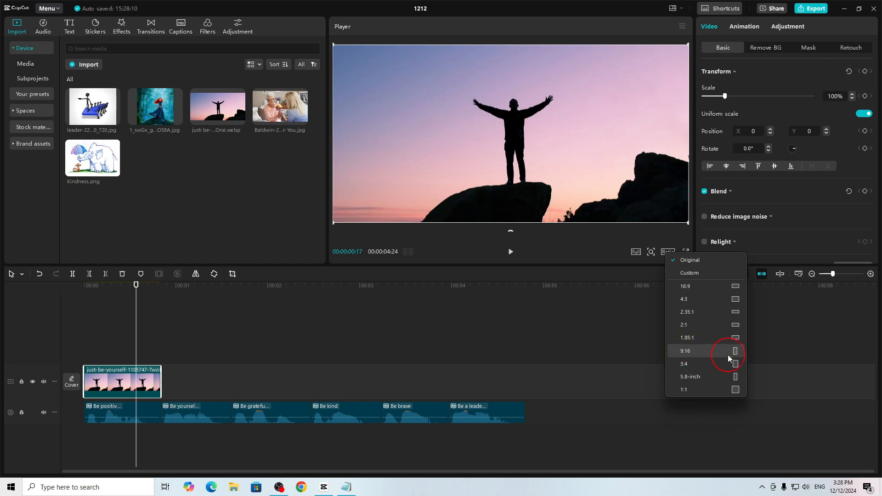
click(693, 392)
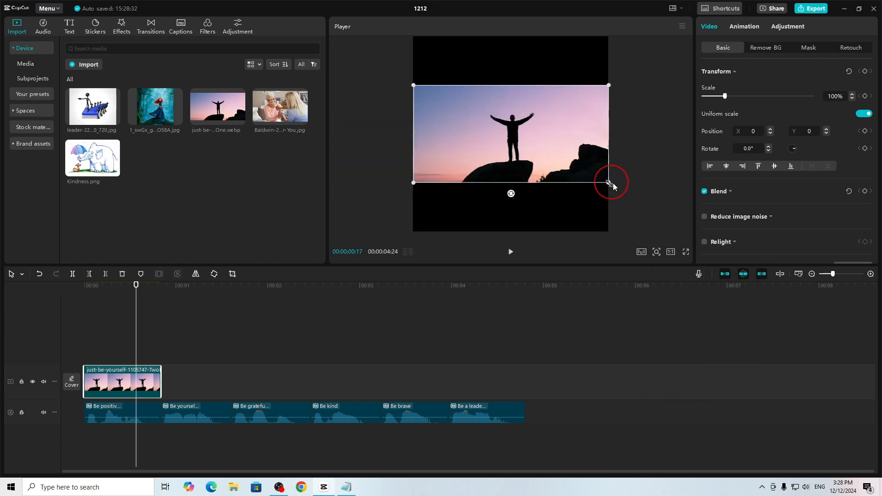
drag(604, 183, 707, 312)
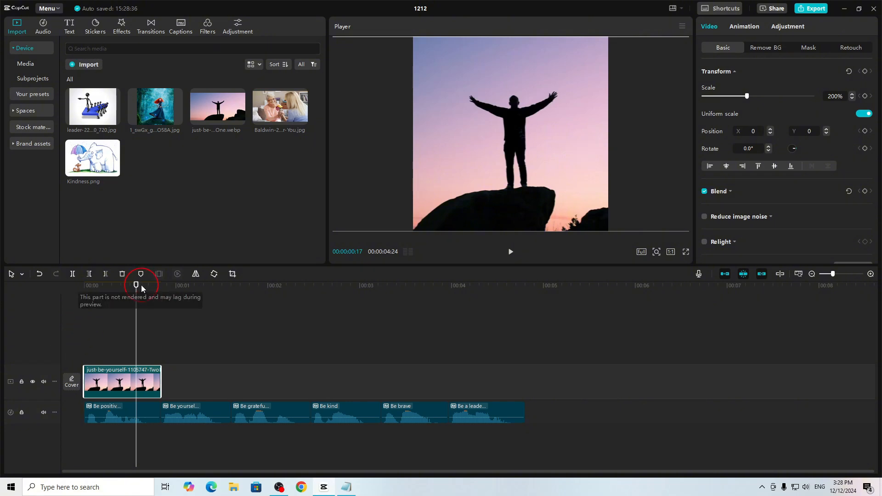
- Play the timeline from the start through the first image and pause within the "Be yourself" phrase
drag(136, 285, 62, 302)
click(510, 252)
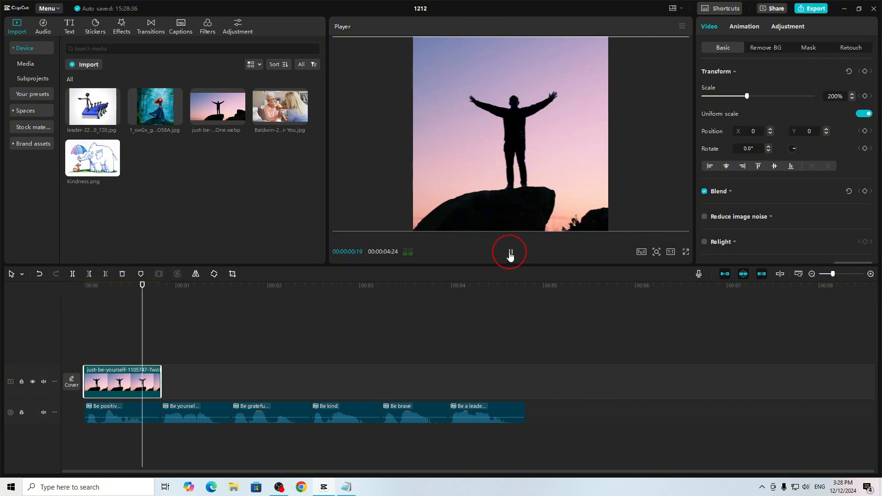
click(200, 166)
click(511, 254)
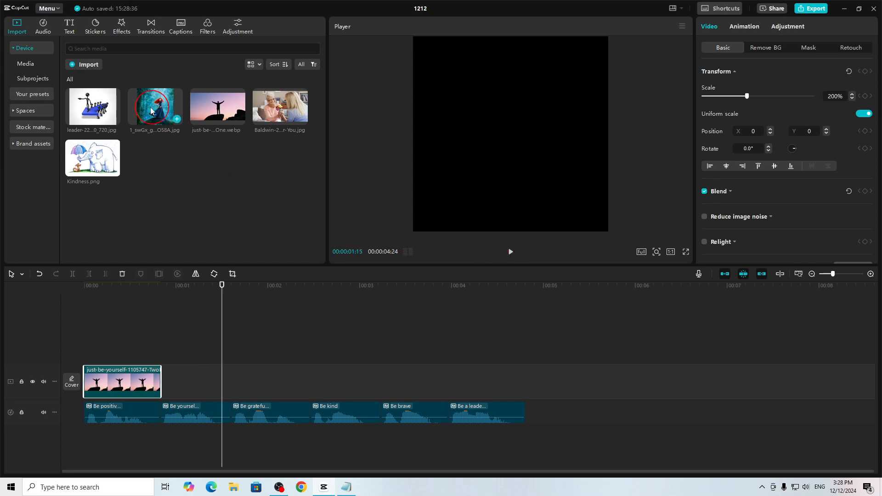
- Add the red-haired archer image after the first clip, ending with the "Be yourself" audio, and play on into the following phrase
drag(155, 107, 224, 382)
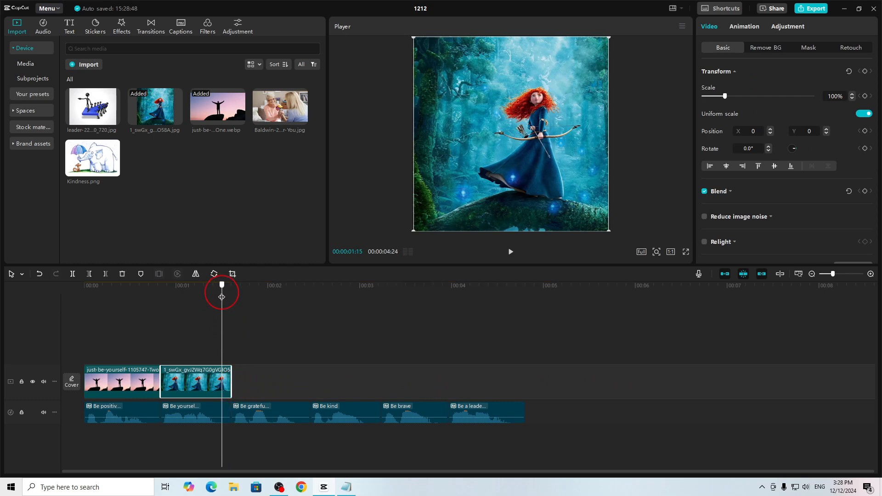
drag(222, 297, 226, 298)
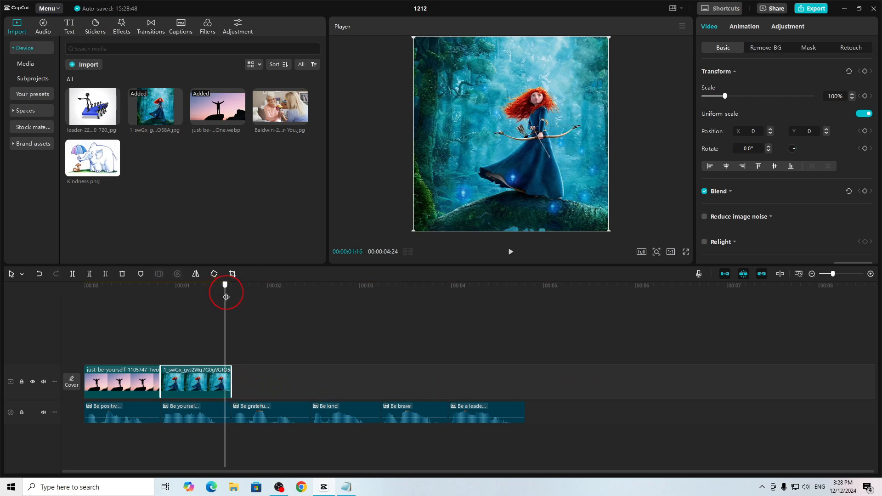
click(516, 255)
- Add Kindness.png after the archer image and trim its end to the end of the "Be grateful" audio
drag(105, 164, 237, 371)
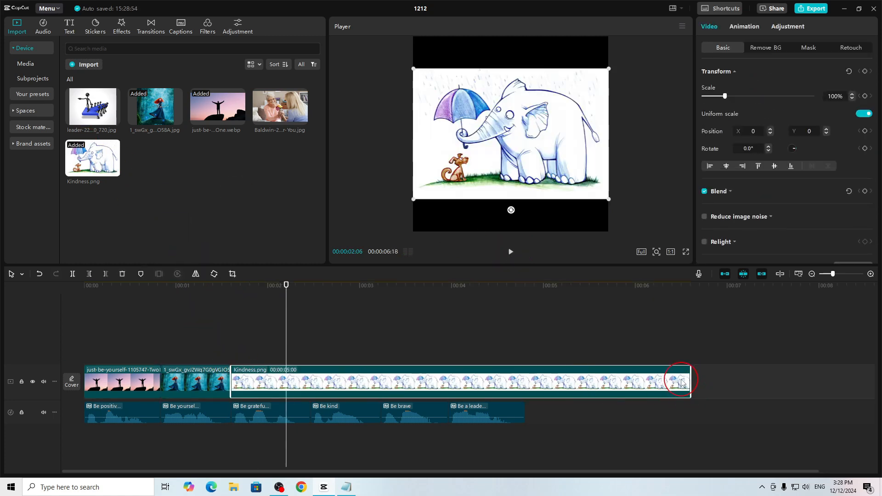
drag(689, 378, 311, 380)
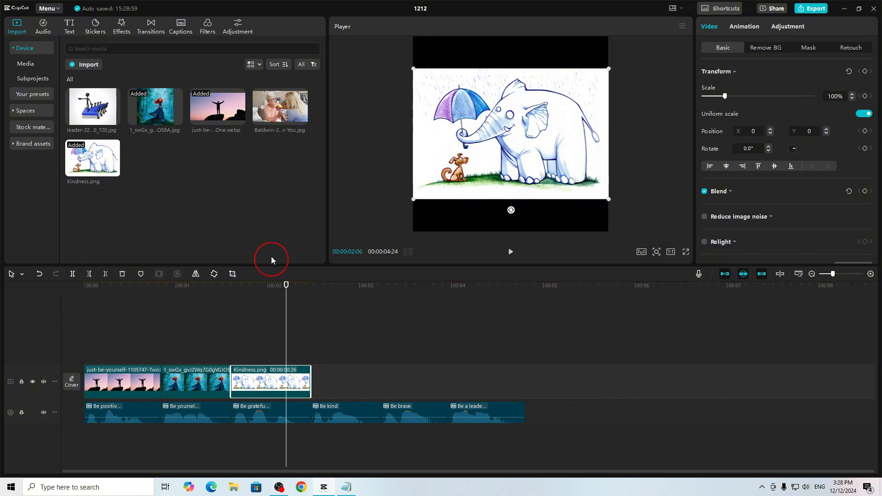
- Replace the Kindness.png clip with the image of two women with flowers, scale it to 178%, and play on into "Be kind"
drag(281, 109, 253, 383)
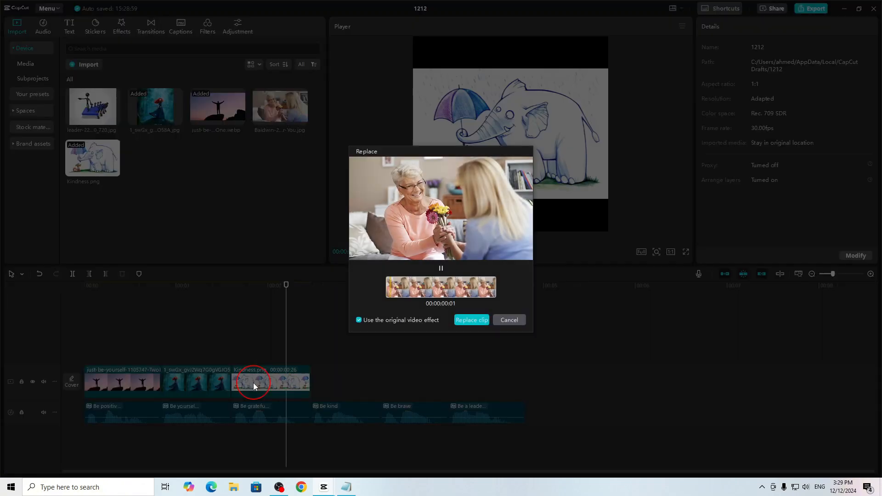
click(472, 323)
click(501, 147)
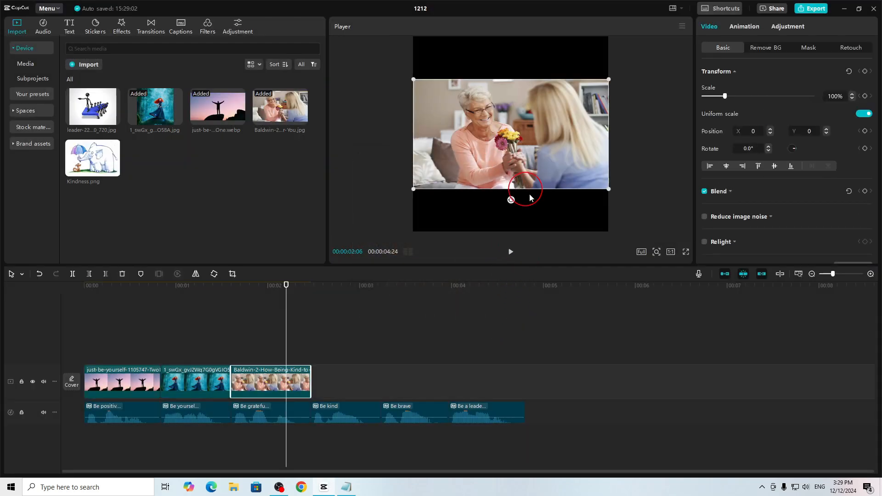
drag(610, 188, 699, 290)
click(512, 255)
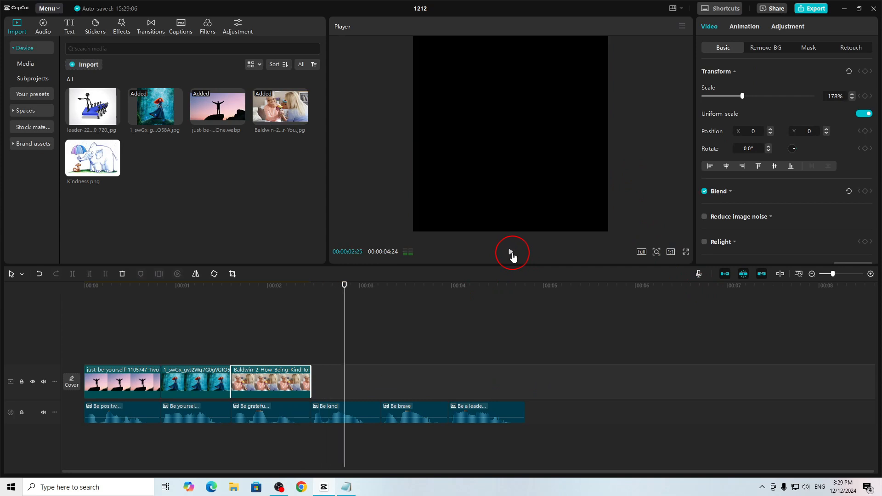
- Add Kindness.png as the fourth clip and trim its end to the end of the "Be kind" audio
drag(113, 169, 414, 391)
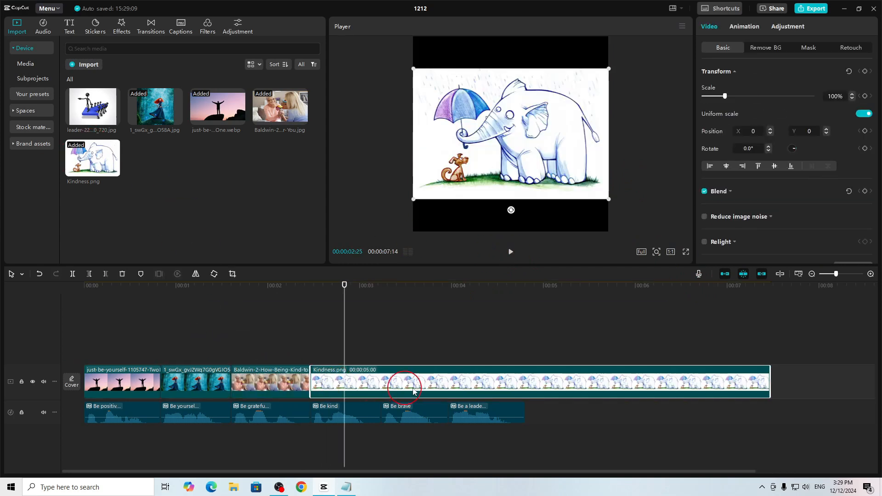
drag(768, 385, 381, 385)
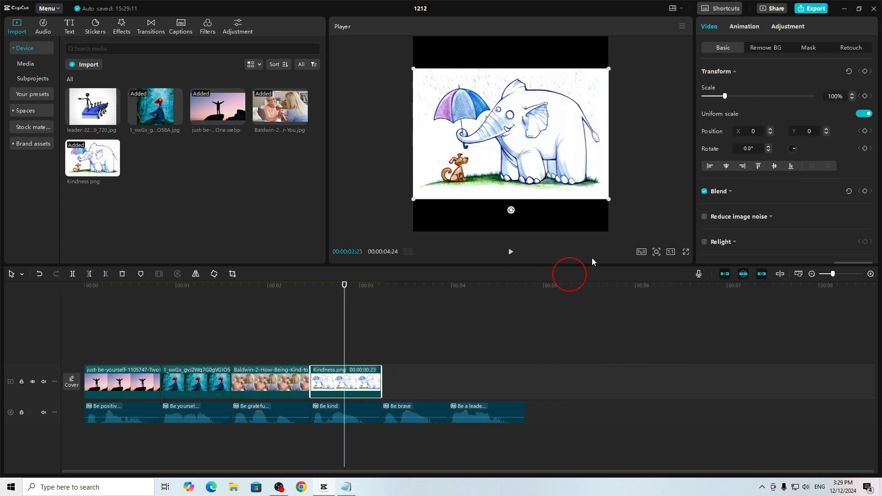
- Scale the Kindness.png clip to 150%, shift it horizontally to X 583, and play on into the "Be brave" phrase
drag(607, 198, 666, 271)
click(514, 260)
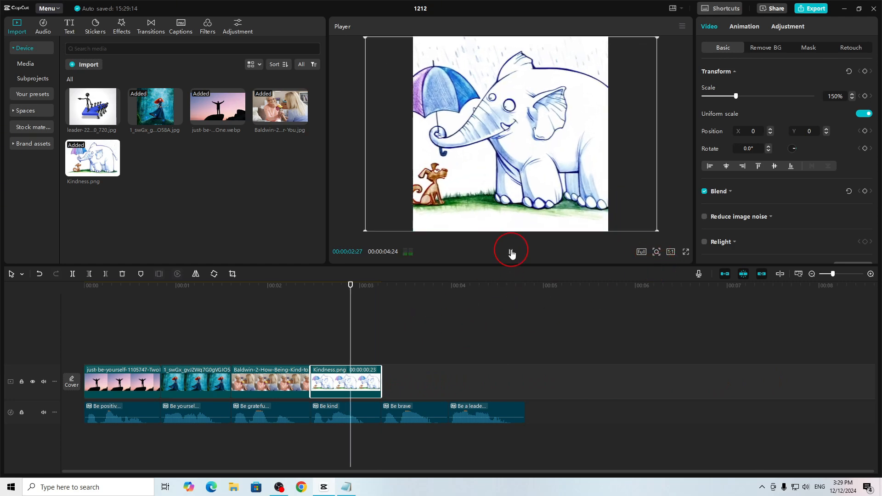
click(341, 352)
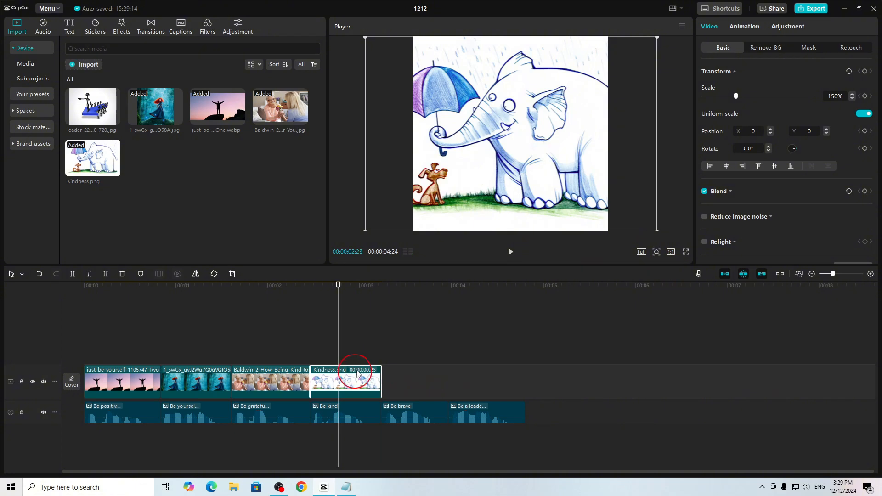
drag(512, 193, 540, 193)
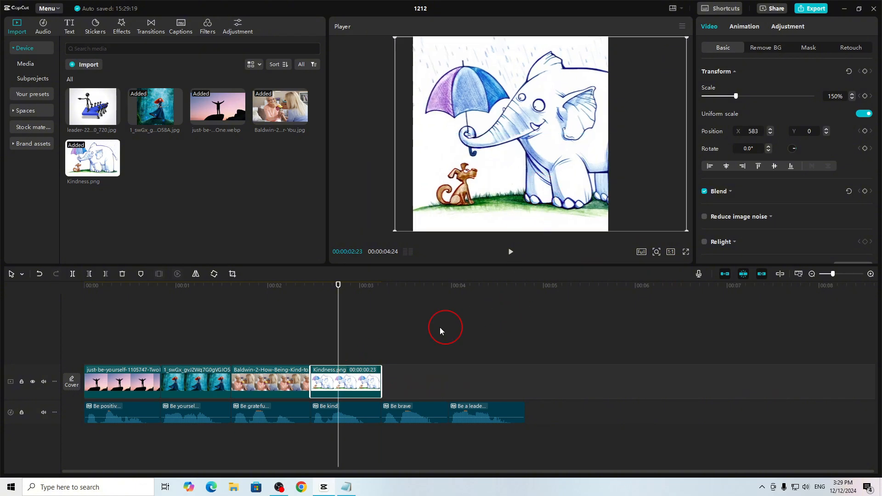
click(513, 256)
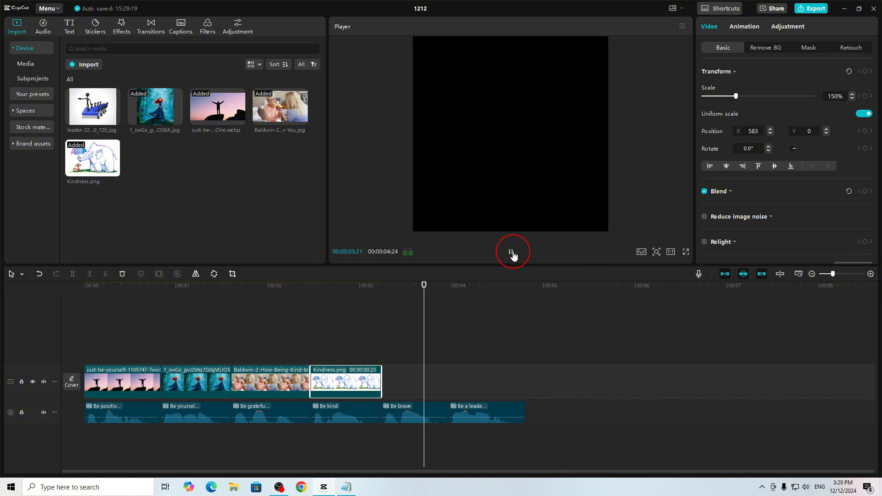
- Add the red-haired archer image as the fifth clip, trim its end to the end of the "Be brave" audio, and play on
click(169, 106)
drag(163, 124, 681, 391)
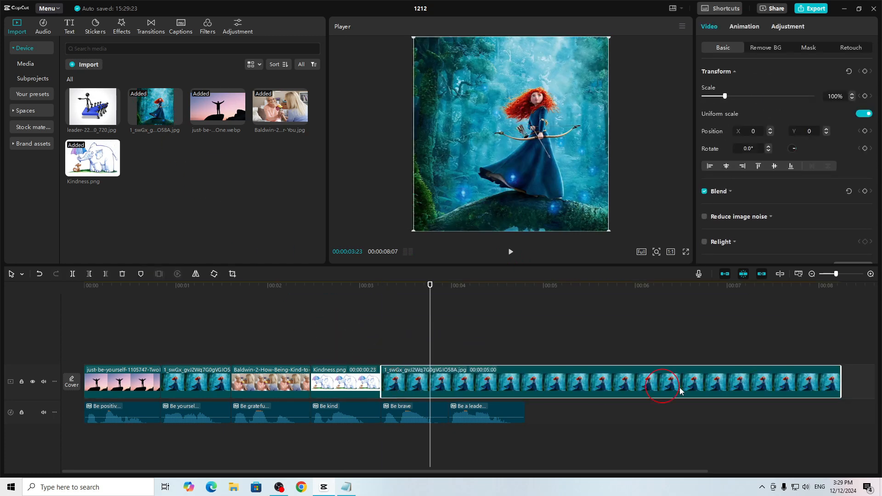
drag(843, 382, 449, 388)
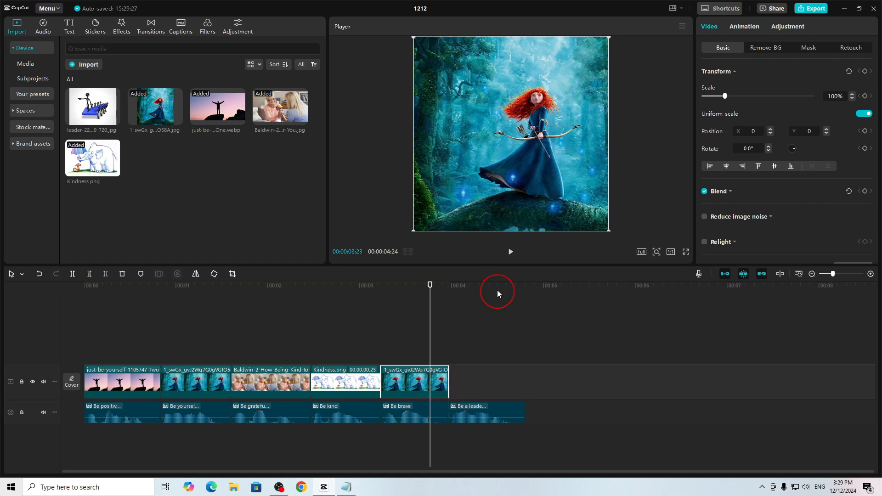
click(511, 253)
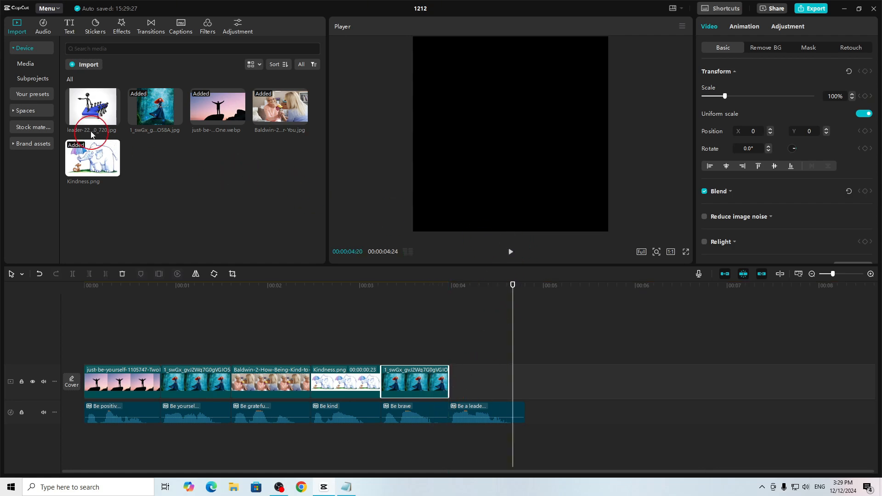
- Add the leader image as the sixth clip and trim its end to the end of the last audio clip
drag(91, 134, 510, 381)
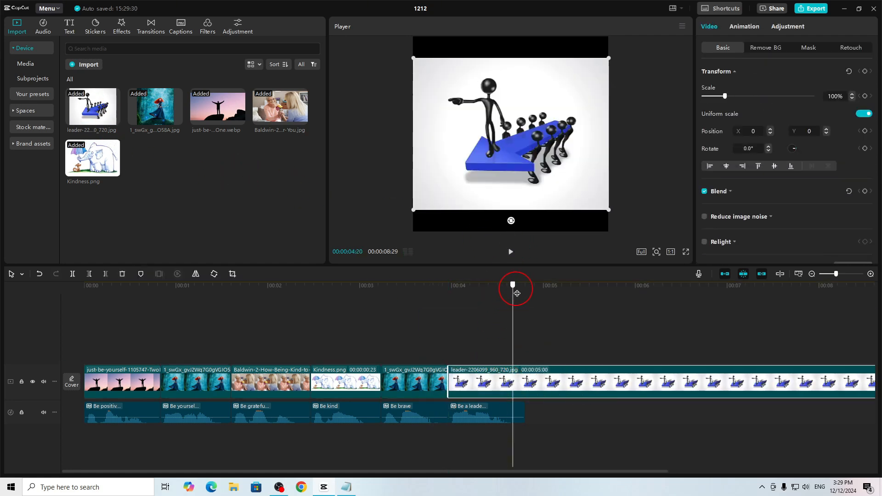
drag(517, 293, 525, 301)
click(105, 273)
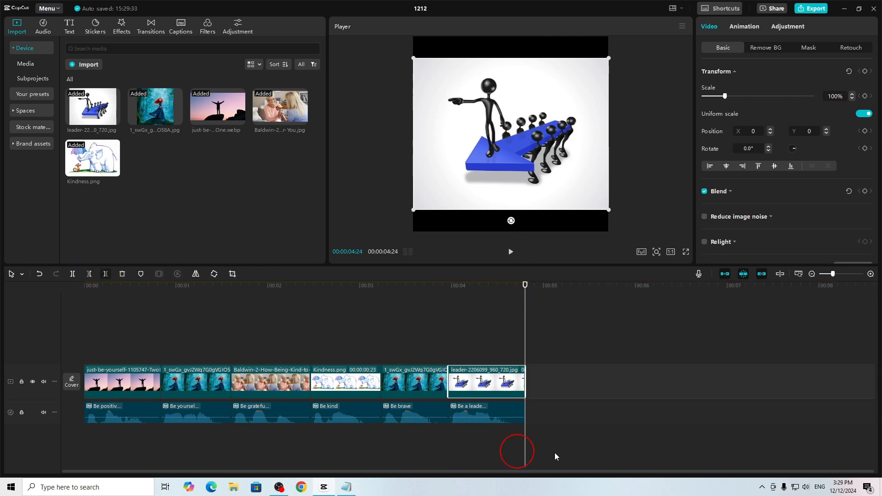
- Scale the leader image clip to 129% so it fills the square frame
click(501, 291)
click(357, 307)
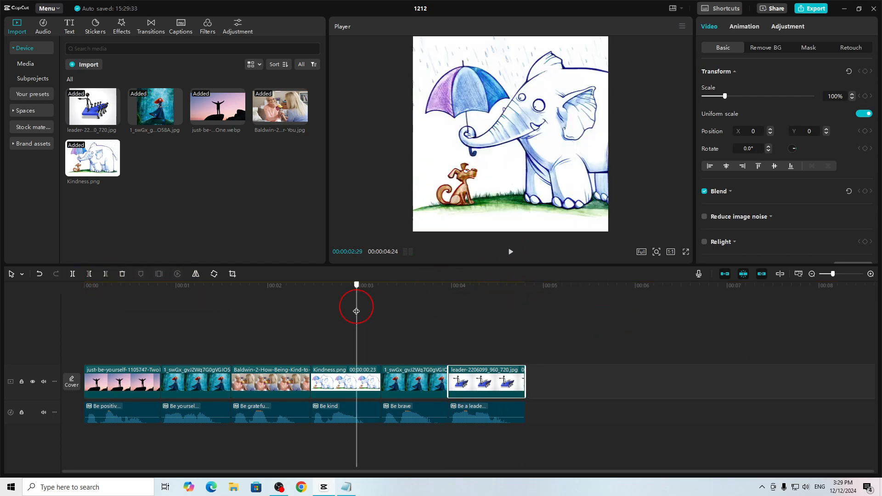
click(495, 301)
click(613, 217)
drag(610, 211, 644, 242)
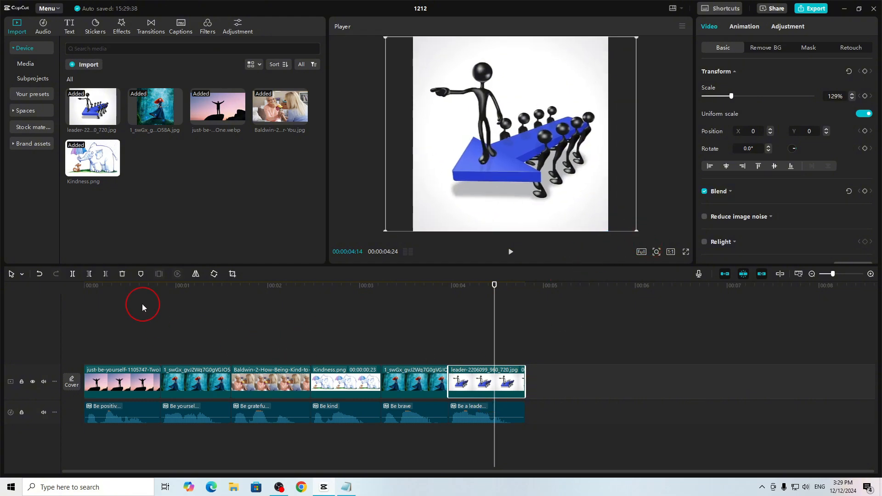
- Try the slide-and-wave combo animations on the first clip, the silhouette image, and settle on Sway In
drag(139, 285, 115, 285)
click(127, 390)
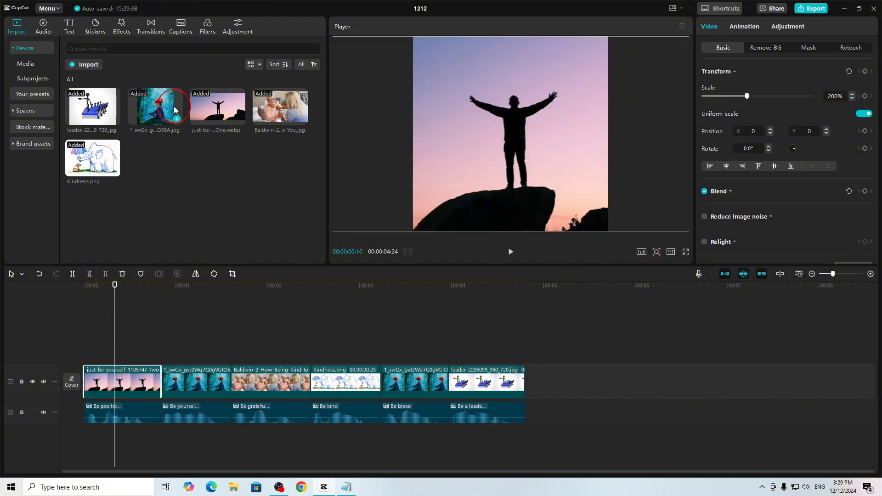
click(742, 27)
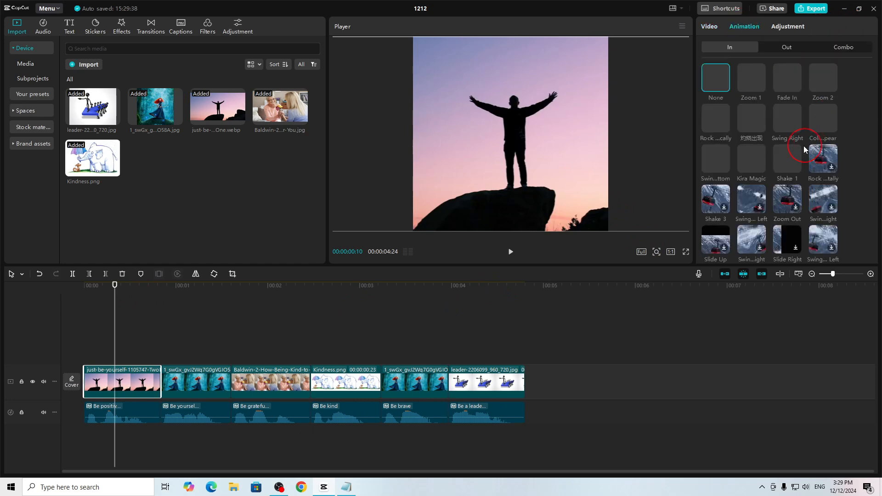
click(844, 49)
click(728, 50)
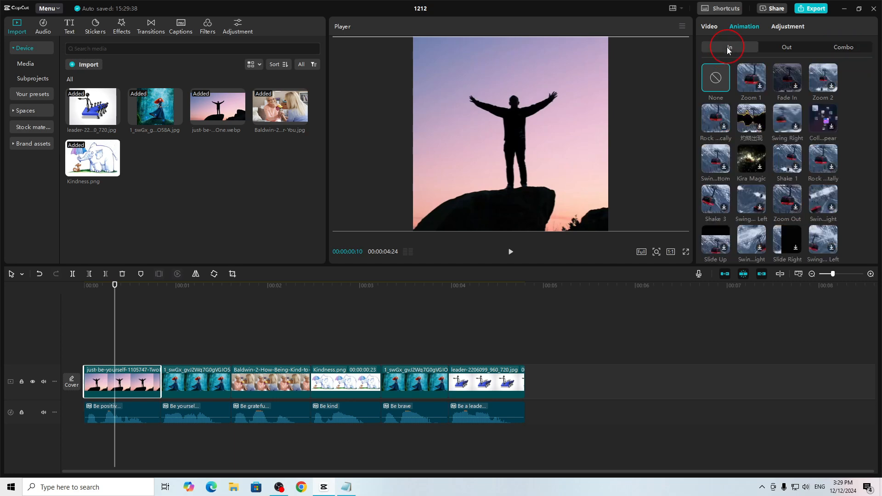
click(851, 52)
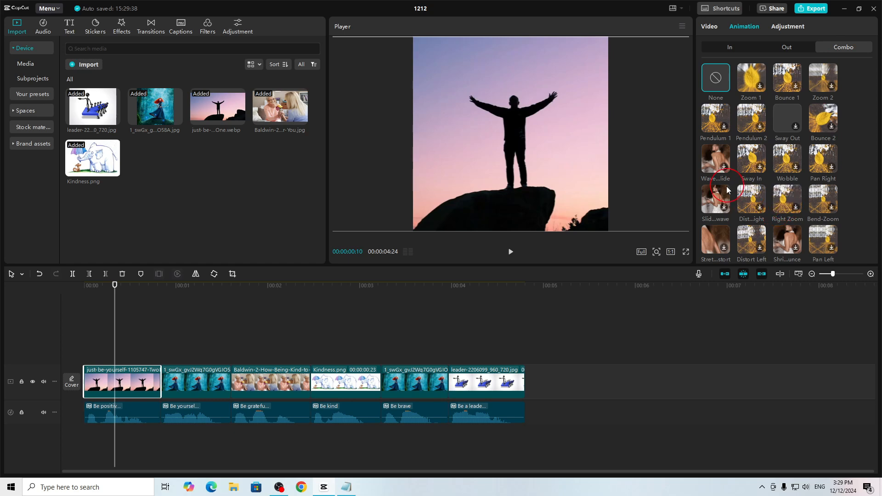
click(714, 201)
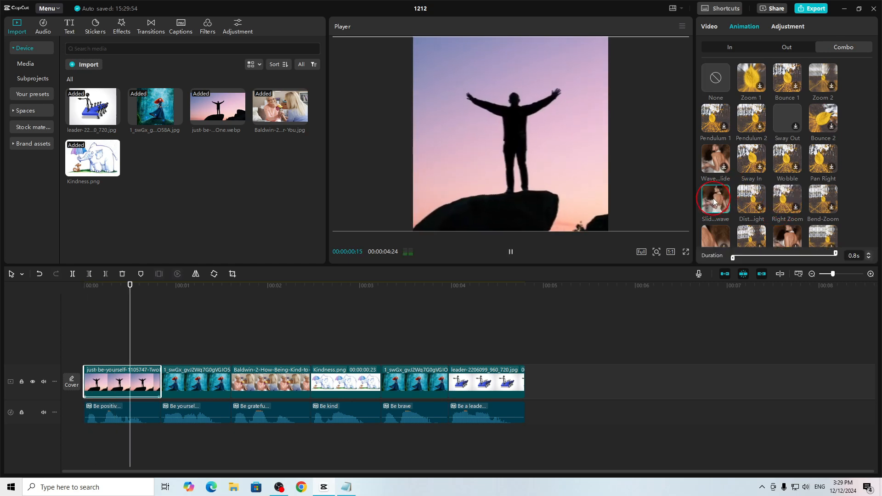
click(715, 160)
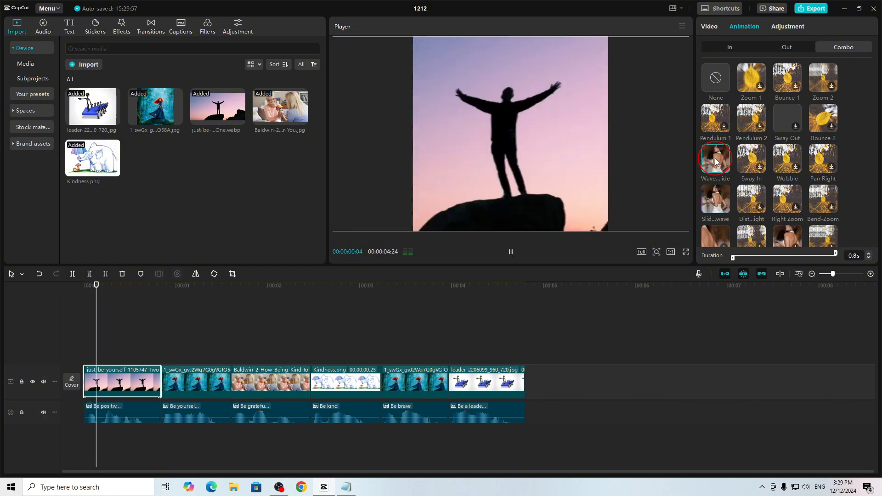
click(753, 158)
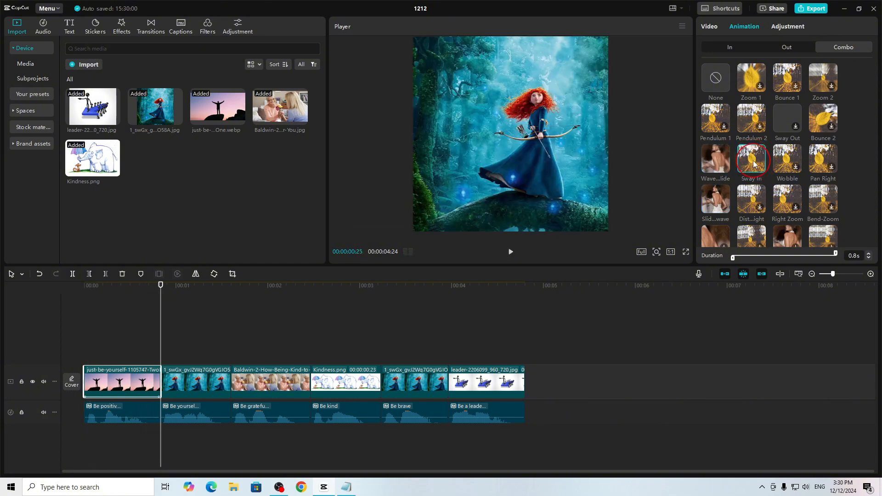
- Apply the Distort Right combo animation to the second, third and fourth image clips
click(200, 391)
click(750, 196)
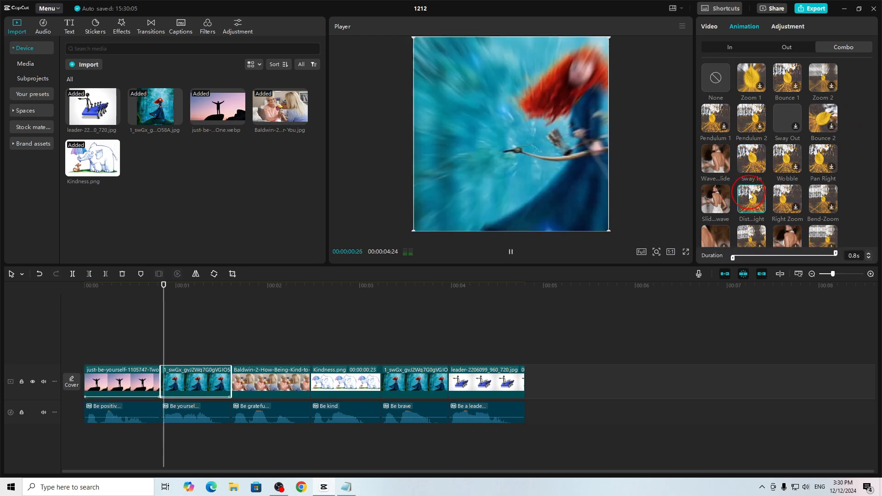
click(275, 382)
click(751, 198)
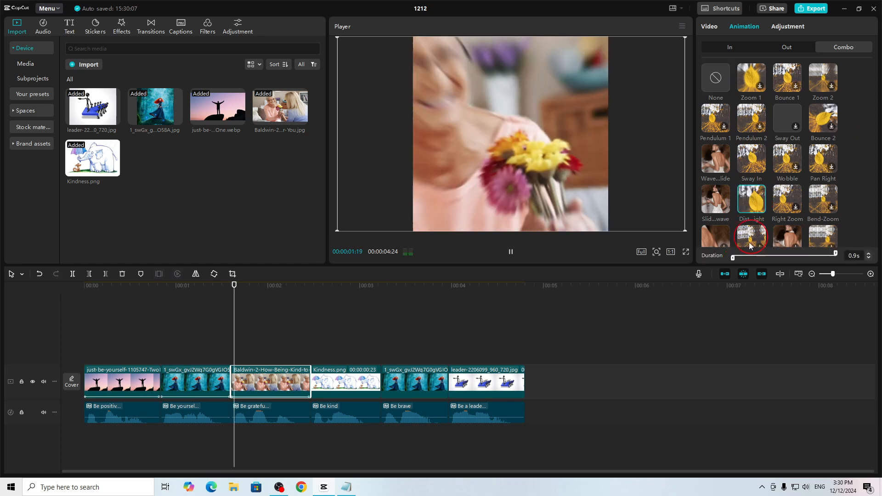
click(367, 381)
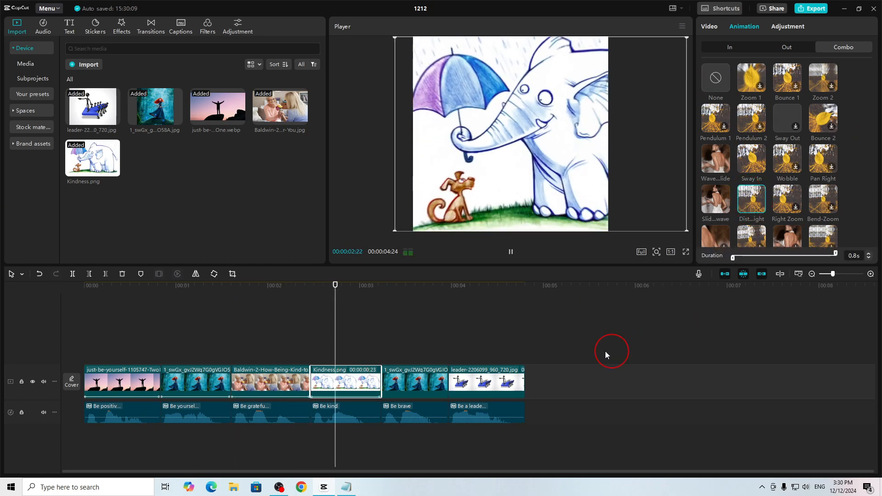
- Apply the Right Zoom combo animation to the fifth clip and, after trying Wobble, Pan Right to the leader clip
click(413, 383)
click(793, 199)
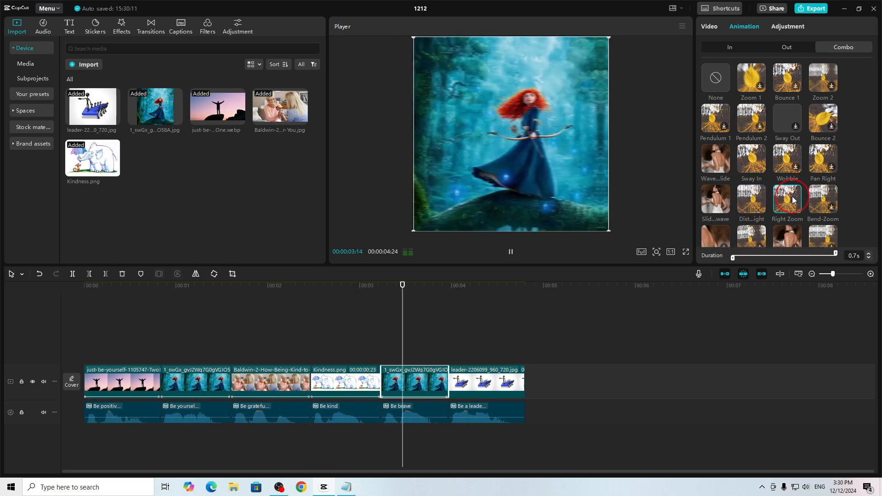
click(496, 382)
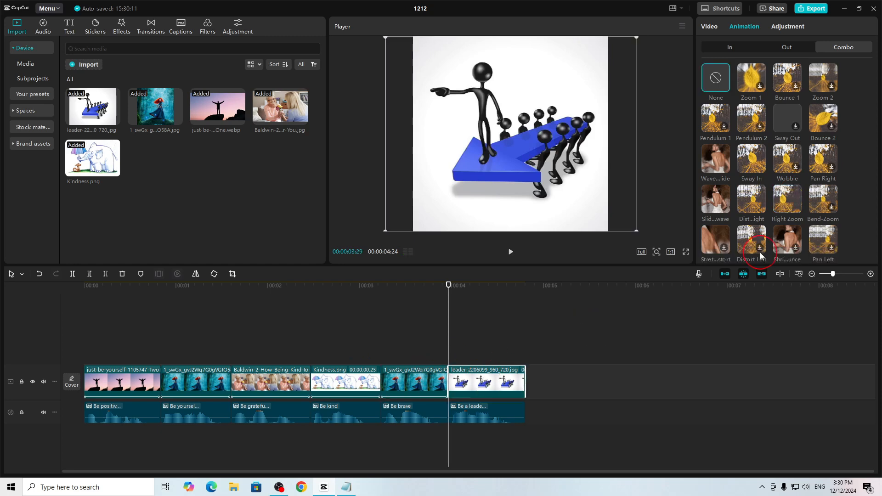
click(789, 160)
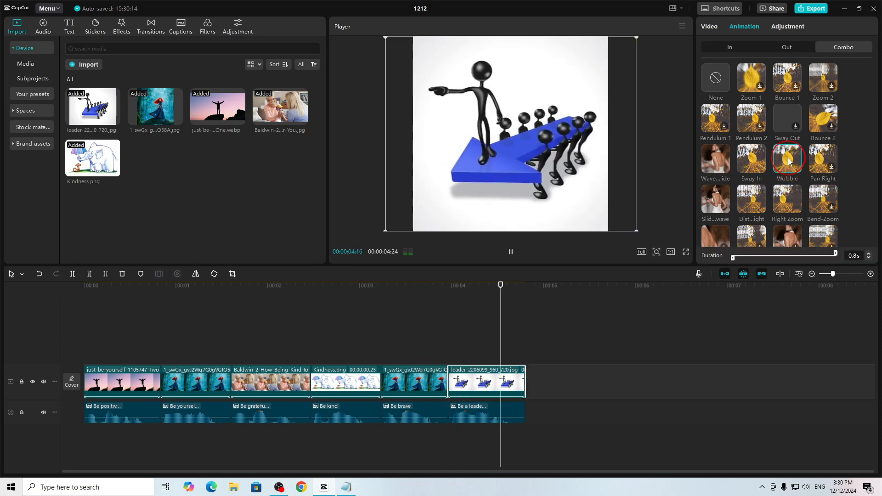
click(824, 158)
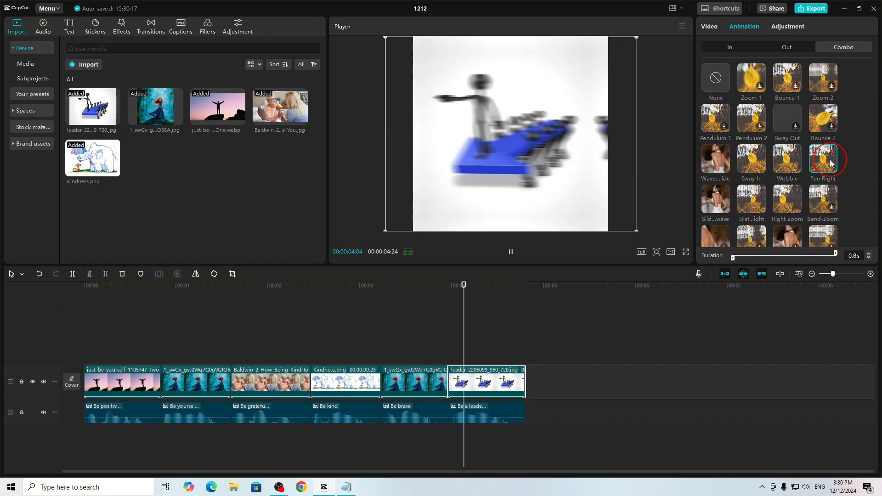
- Preview the HUJI and Pumpkin filters, add Pumpkin at the start of the timeline, and extend it to the end of the clips
drag(261, 292, 84, 390)
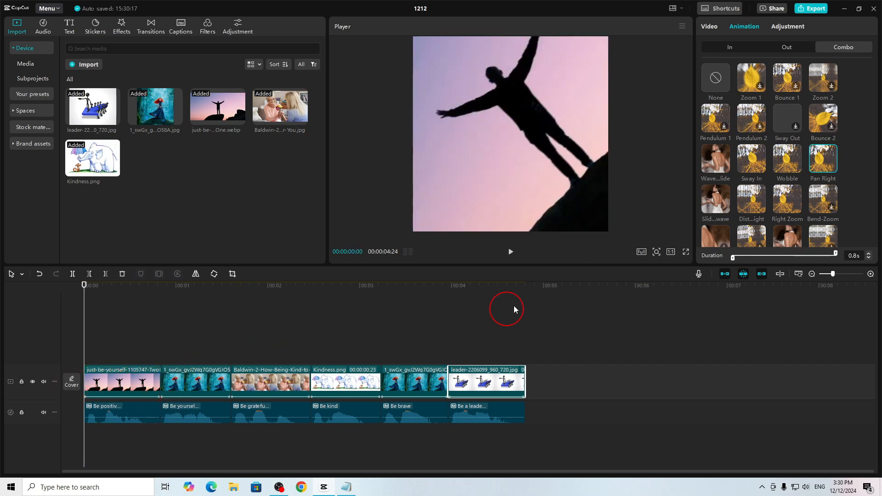
click(208, 29)
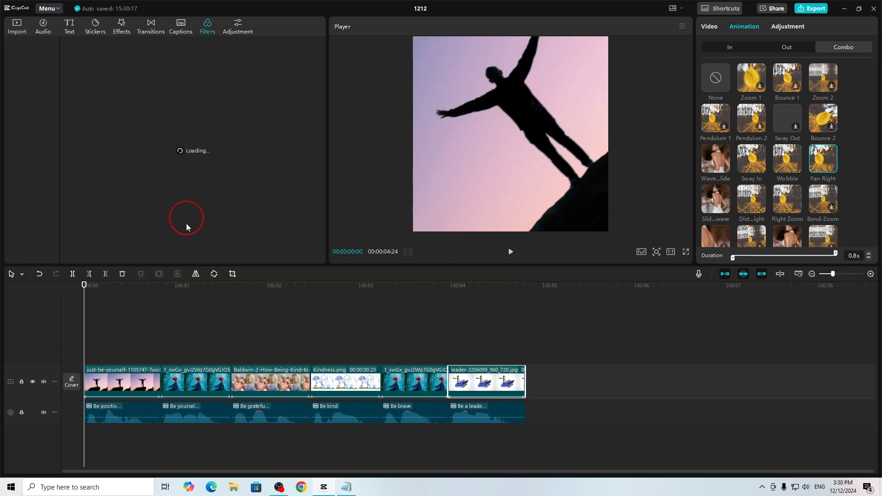
click(138, 96)
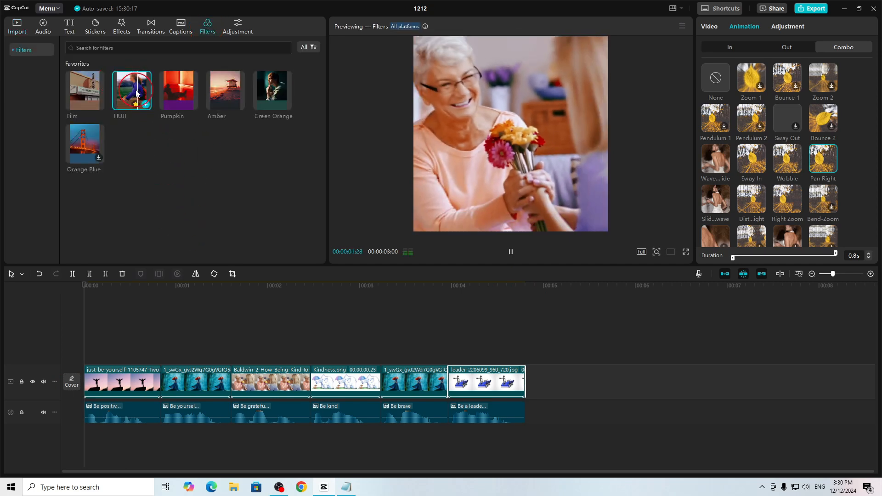
mouse_move(166, 97)
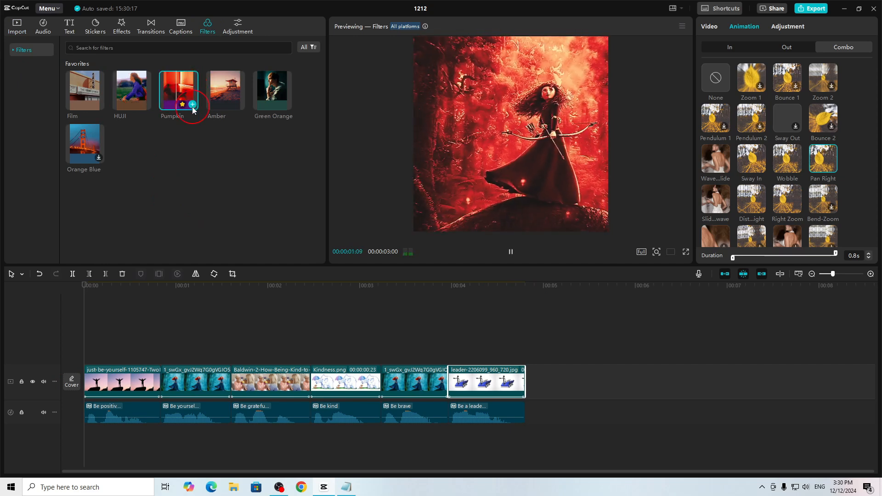
click(192, 103)
drag(361, 359, 529, 359)
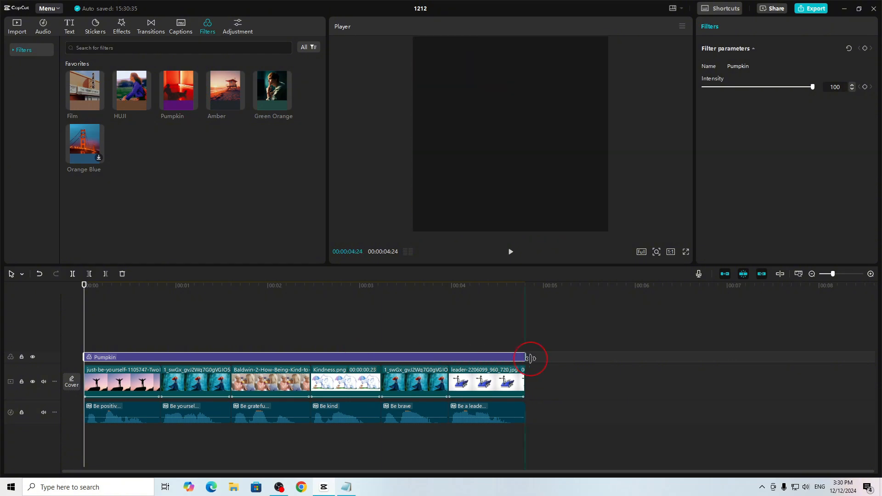
- Play the filtered video in full screen, return to the editor, and delete the Pumpkin filter
click(686, 252)
key(space)
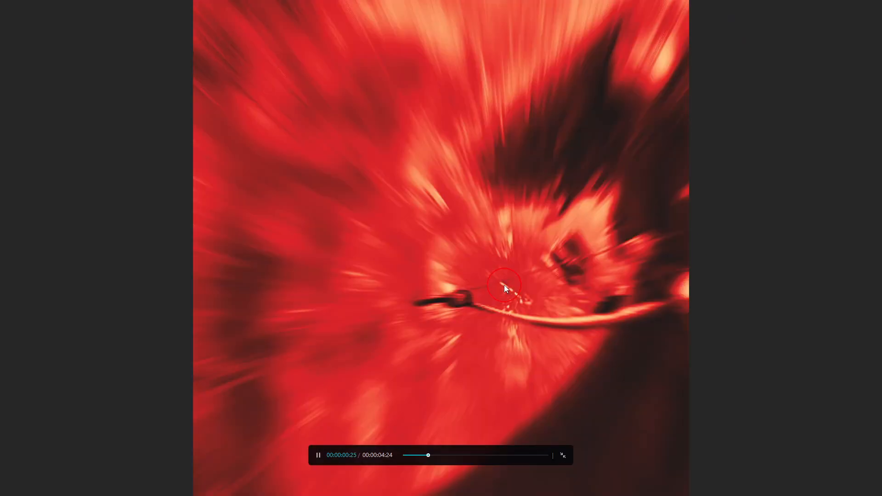
key(Escape)
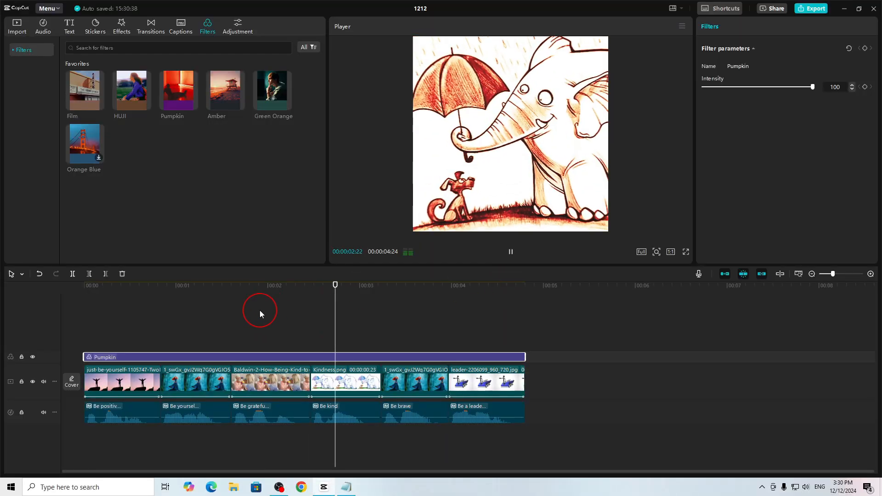
key(space)
click(121, 274)
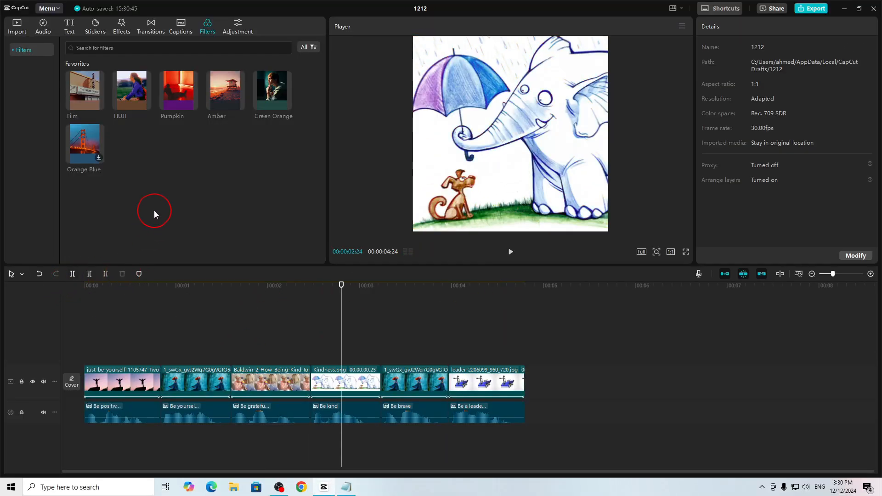
- Add the HUJI filter above the image clips at the playhead
click(139, 101)
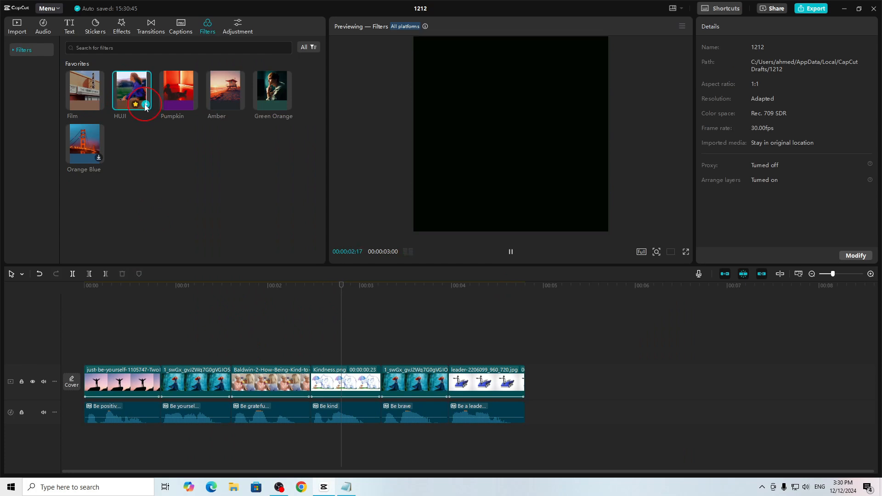
drag(146, 107, 379, 357)
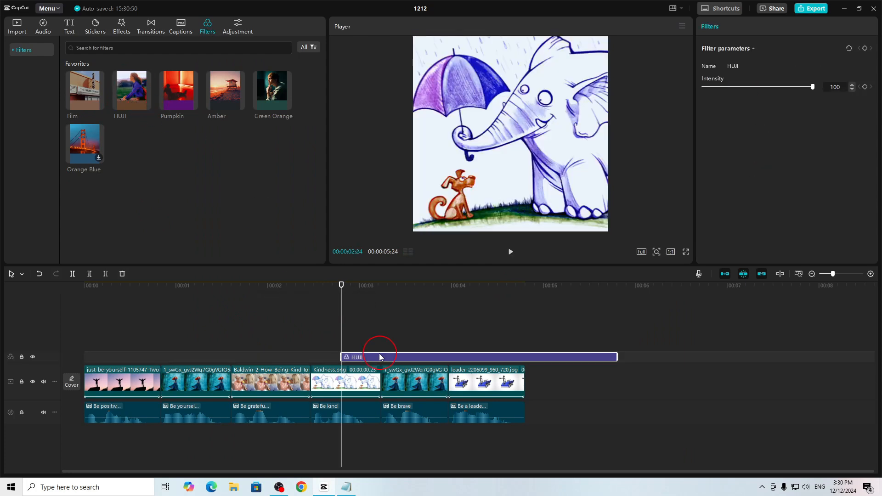
click(267, 94)
click(360, 314)
- Move the HUJI filter to the start of the timeline and extend it to the end of the last clip
drag(364, 355, 107, 357)
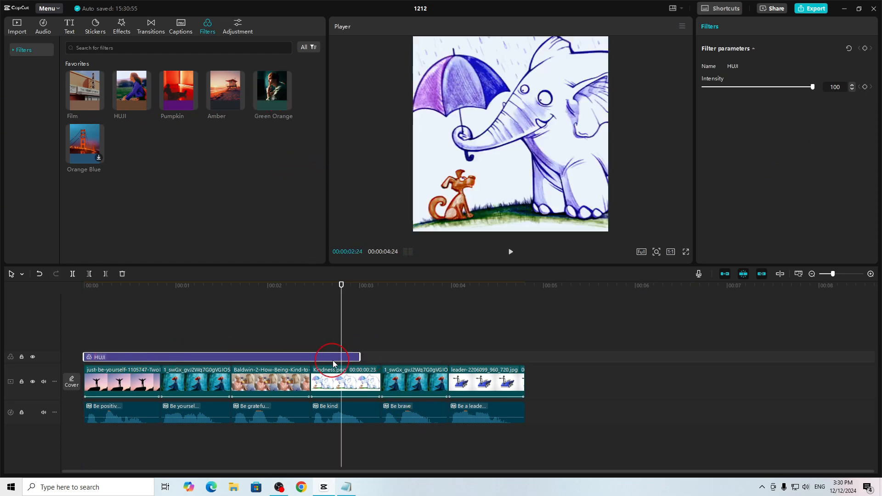
drag(361, 357, 523, 356)
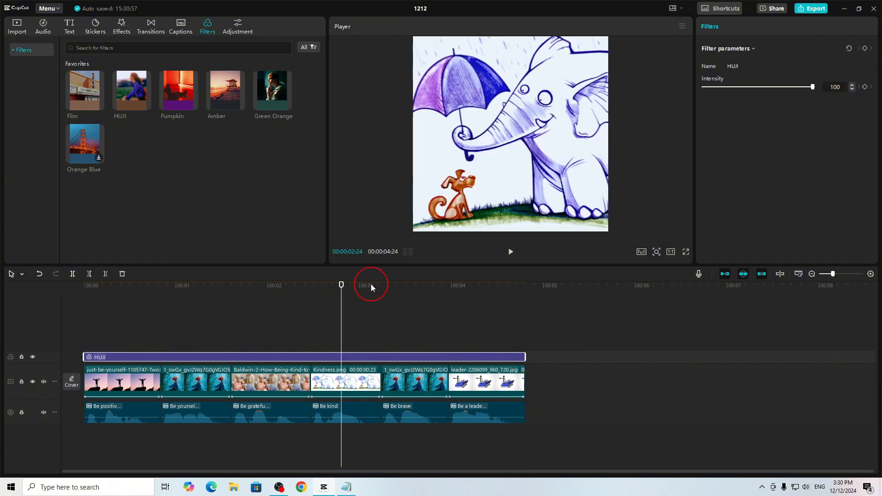
- Play the HUJI-filtered video from the beginning in full screen and return to the editor
click(161, 286)
drag(147, 298, 53, 305)
click(686, 252)
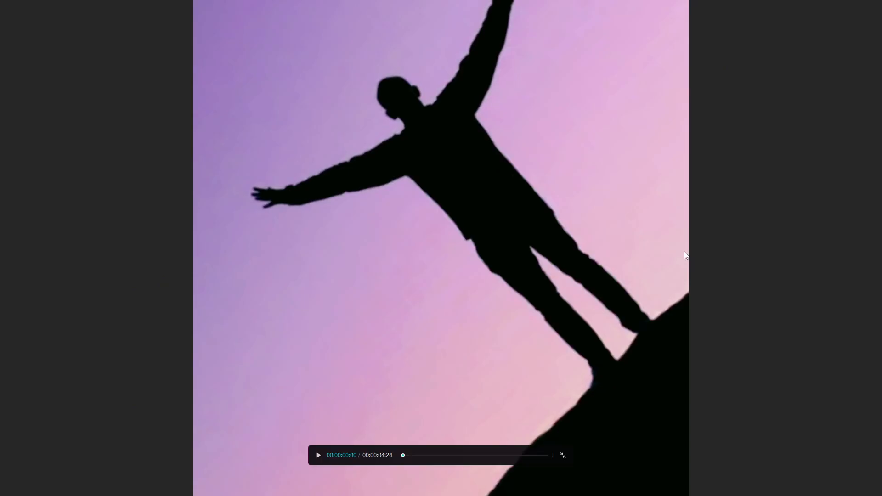
key(space)
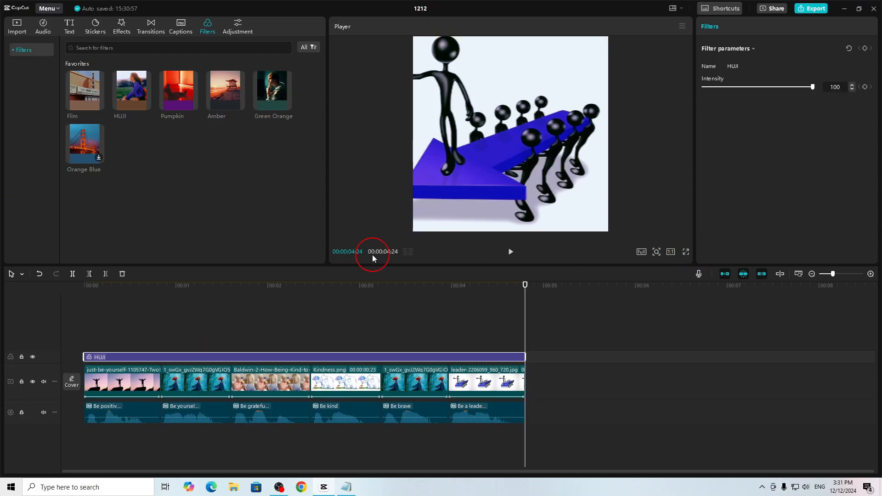
- Select all six speech clips on the timeline and generate auto captions with English as the spoken language
drag(381, 294, 162, 345)
drag(527, 445, 85, 404)
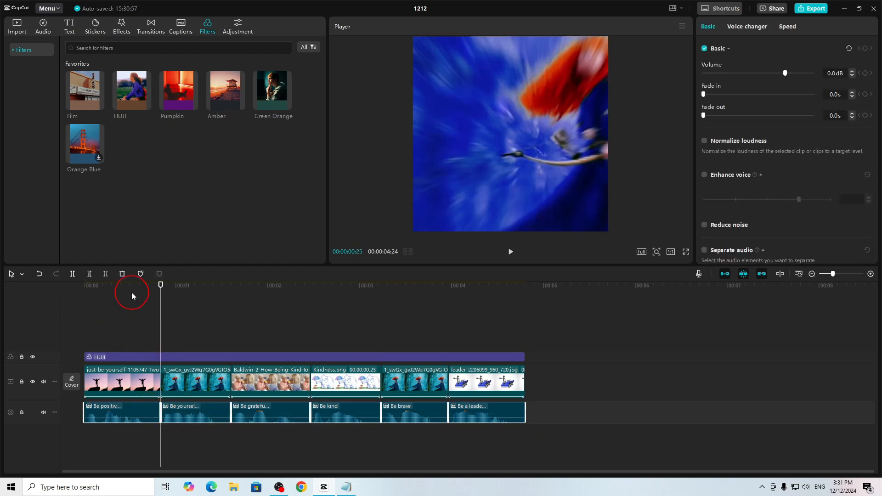
click(131, 292)
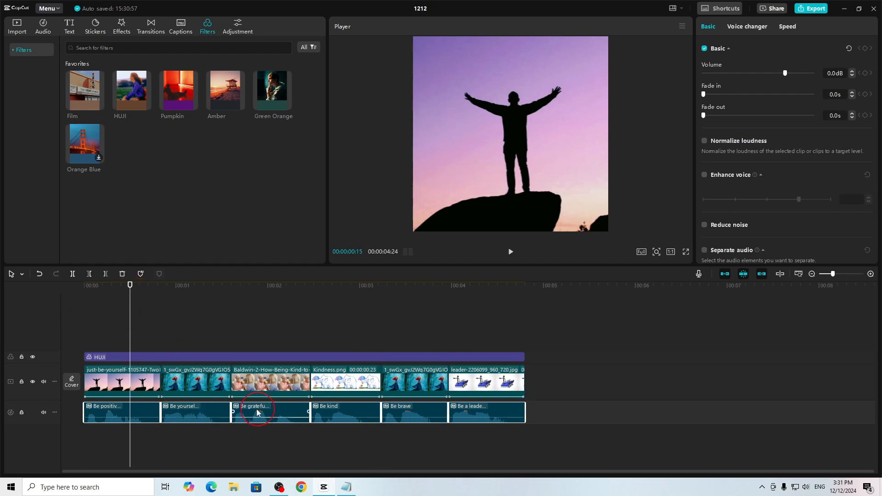
click(141, 411)
click(191, 443)
drag(473, 445, 131, 408)
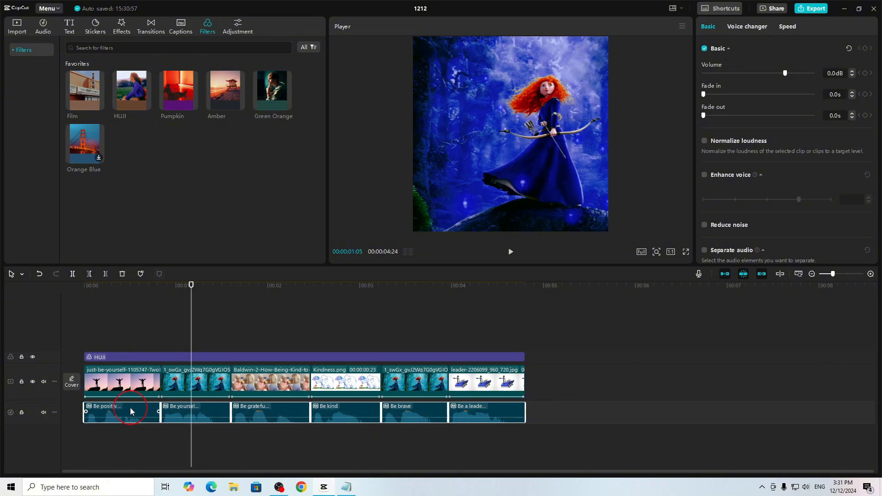
click(177, 29)
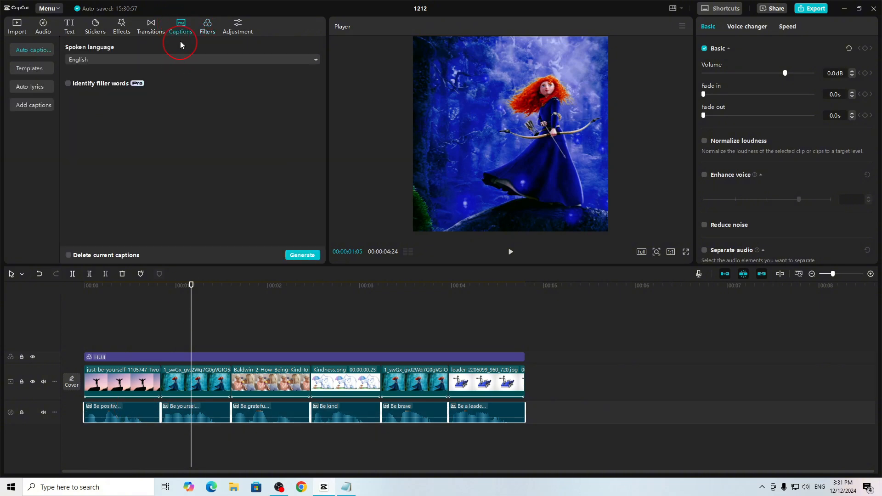
click(123, 60)
click(232, 204)
click(303, 256)
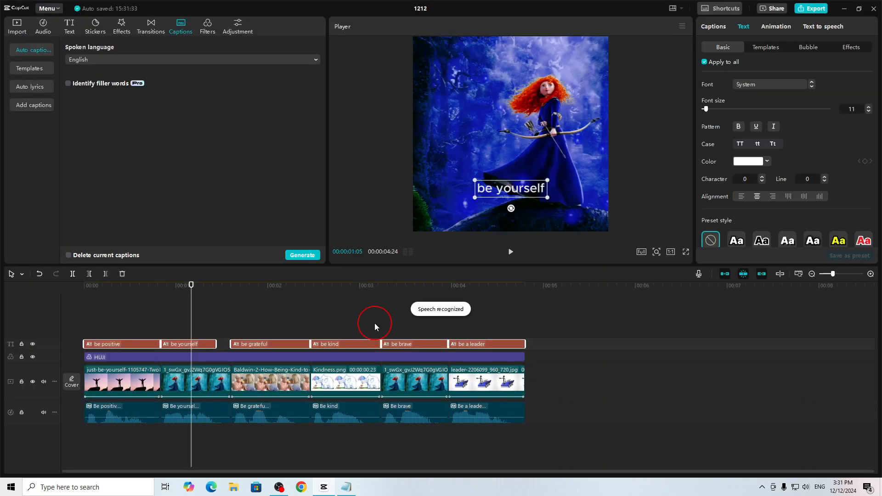
- Try the black-box and bold white text templates on the captions, then apply the glowing white-and-magenta template to all of them
click(363, 344)
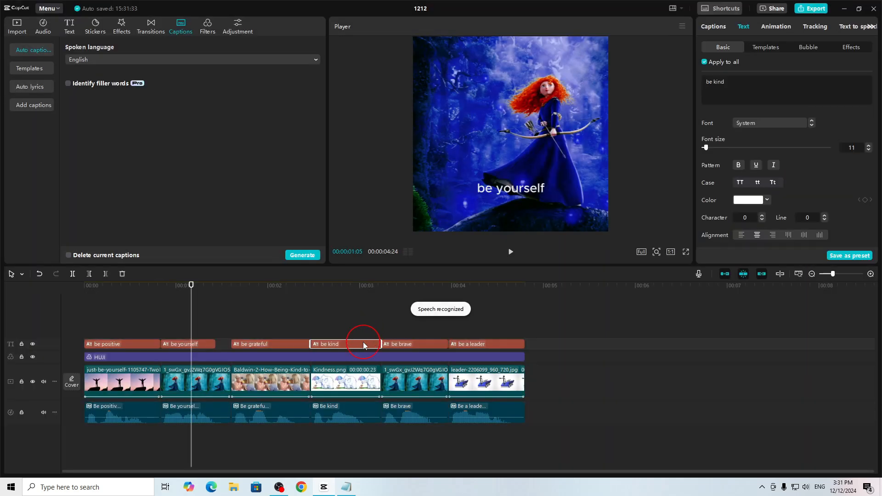
click(759, 48)
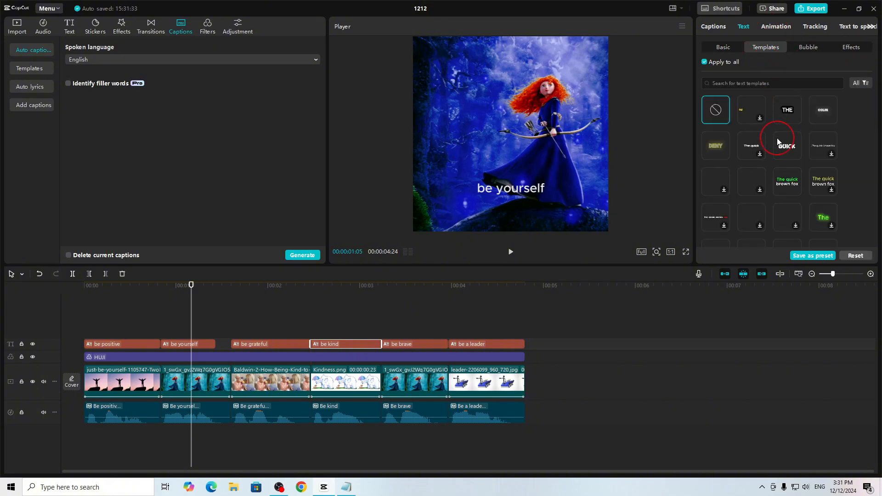
click(784, 112)
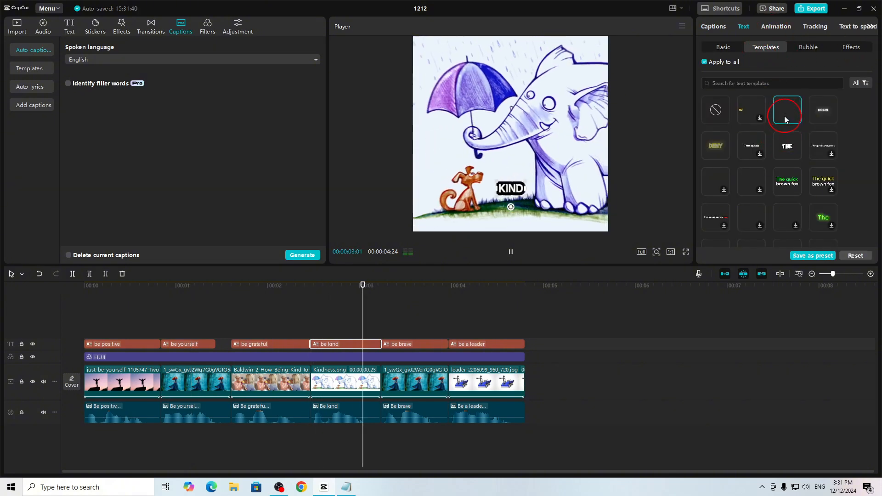
click(788, 146)
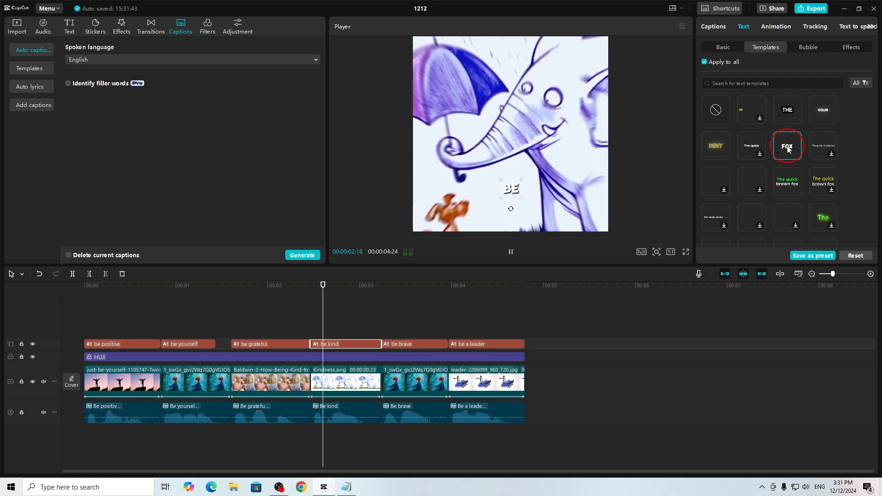
click(784, 180)
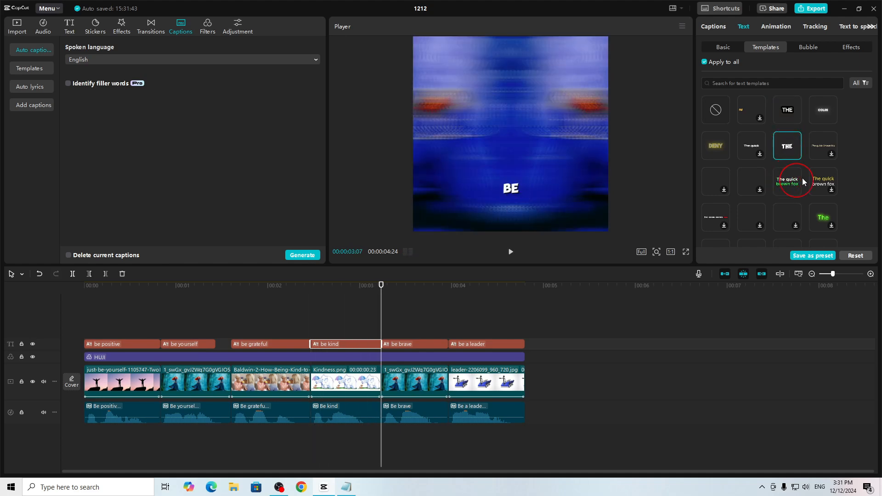
click(823, 115)
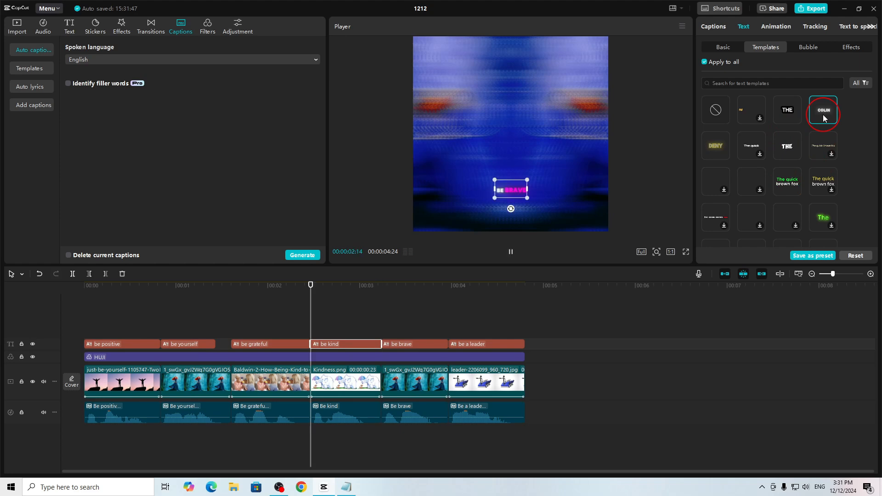
click(740, 124)
- Check the caption's appearance on the video's first frame in full screen and return to the editor
drag(379, 285, 35, 310)
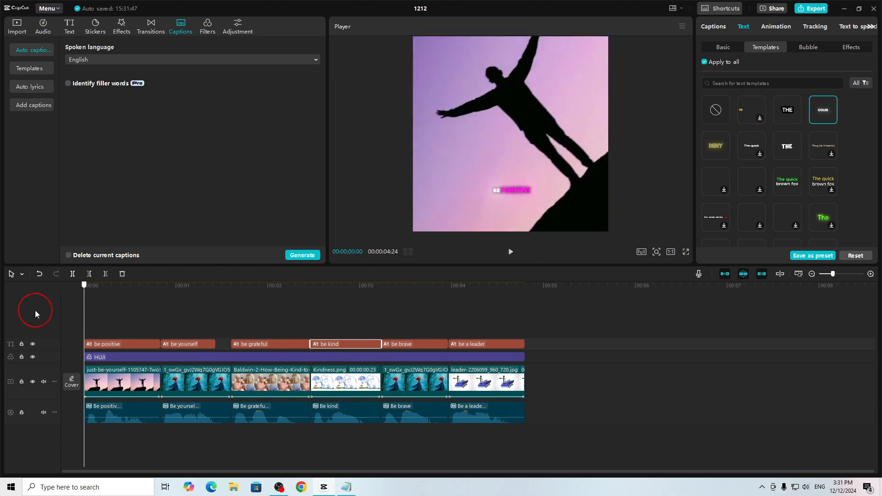
click(685, 253)
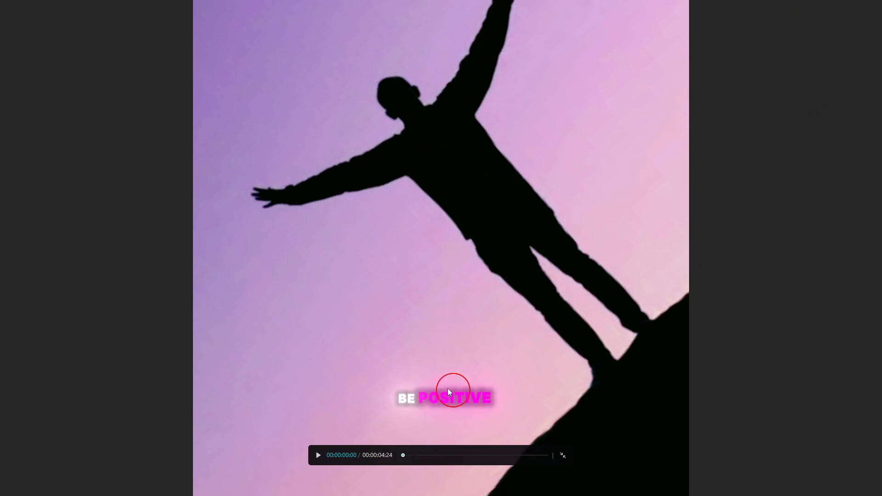
key(Escape)
- Enlarge the captions to over half the frame's width and move them slightly upward, keeping them horizontally centred
click(529, 190)
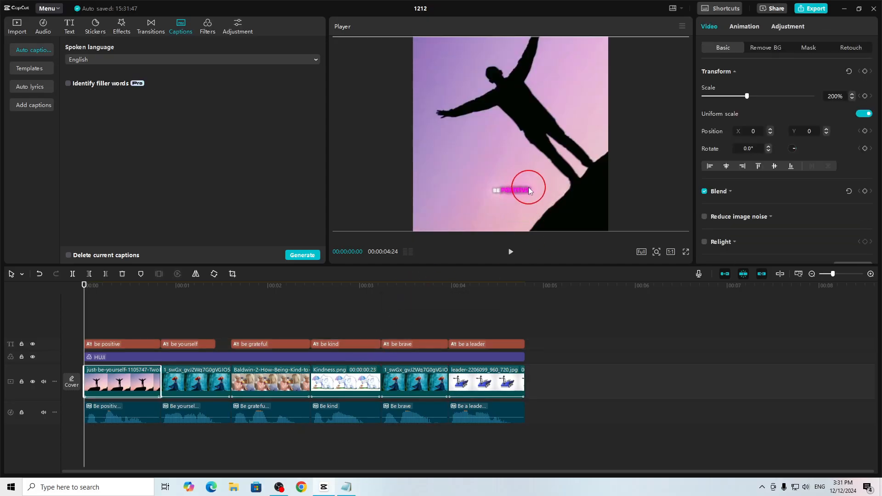
click(518, 190)
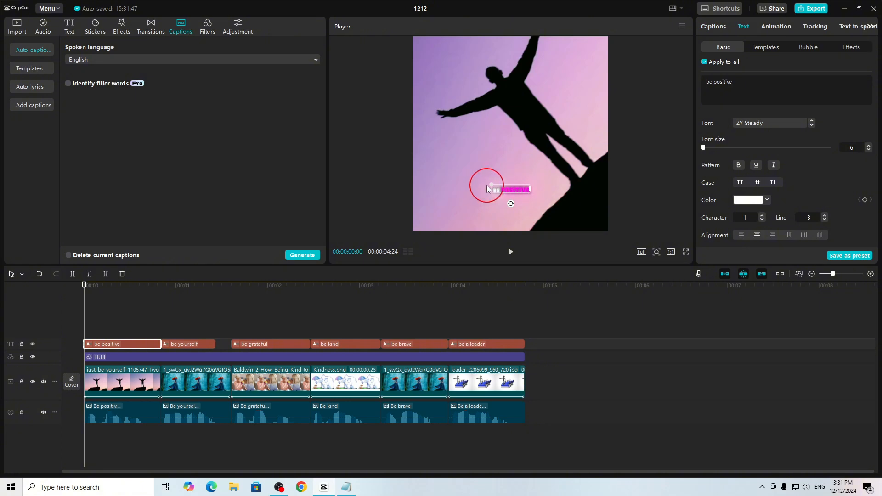
drag(493, 185, 445, 147)
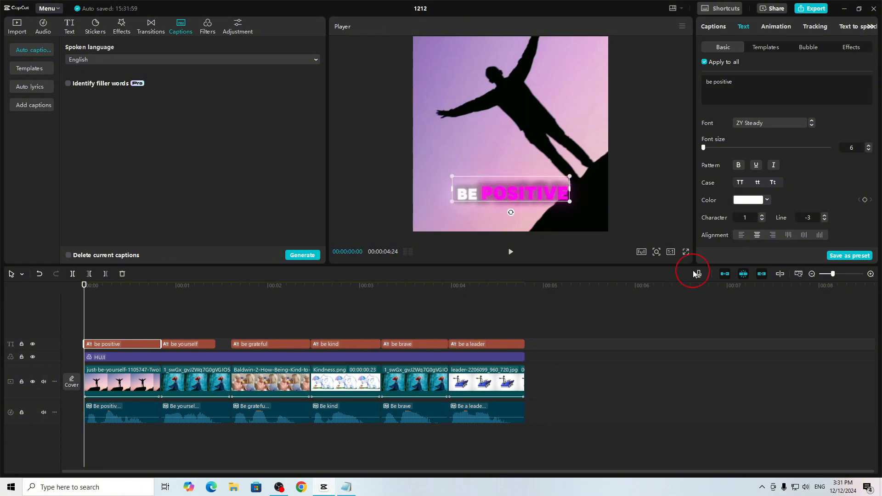
drag(549, 186, 549, 166)
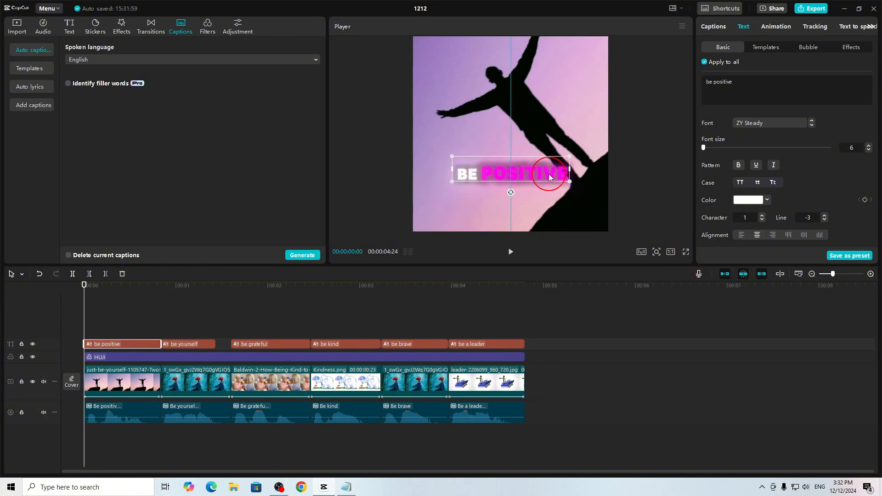
- Play the whole captioned video in full screen and return to the editor
click(686, 252)
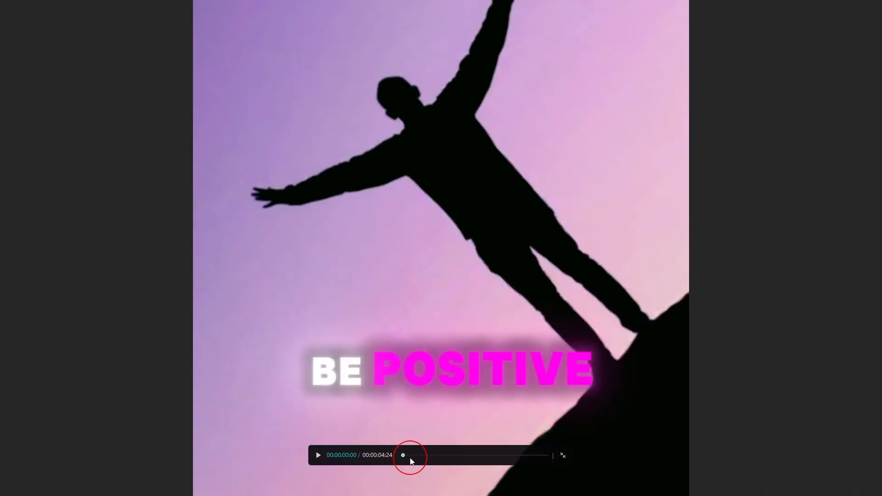
click(318, 455)
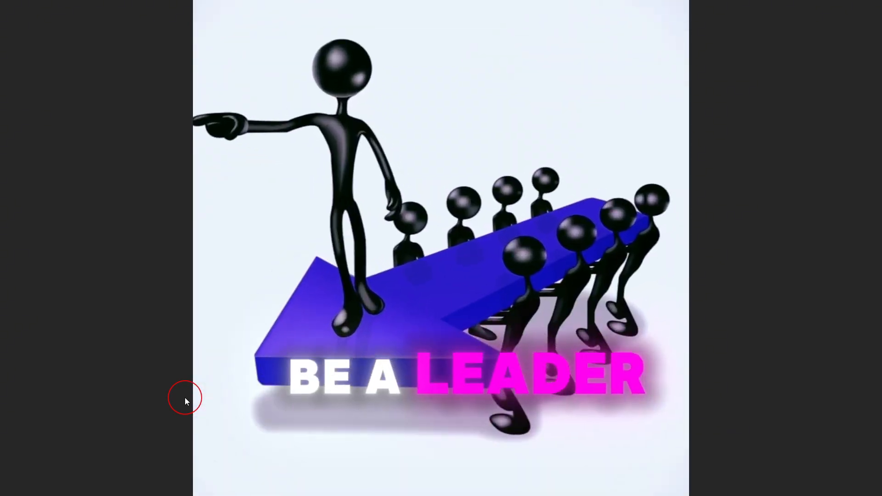
key(Escape)
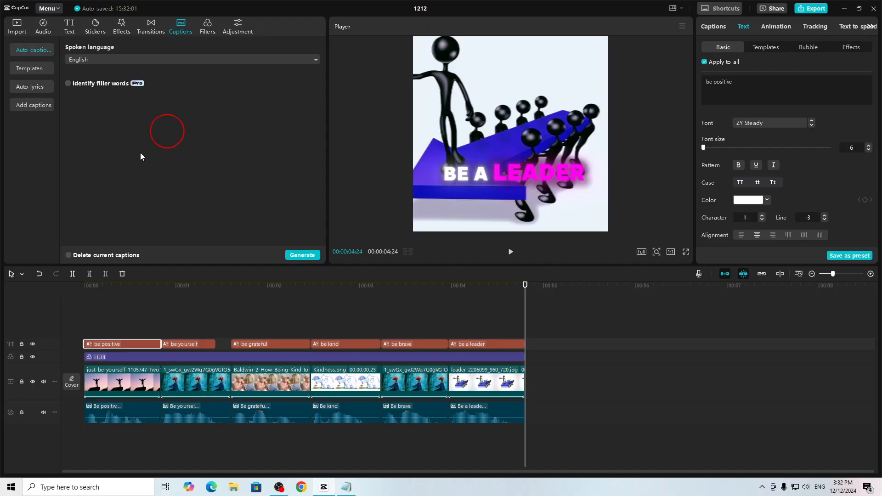
- Return the playhead to the start of the timeline and open the music library
click(247, 296)
drag(248, 296, 55, 315)
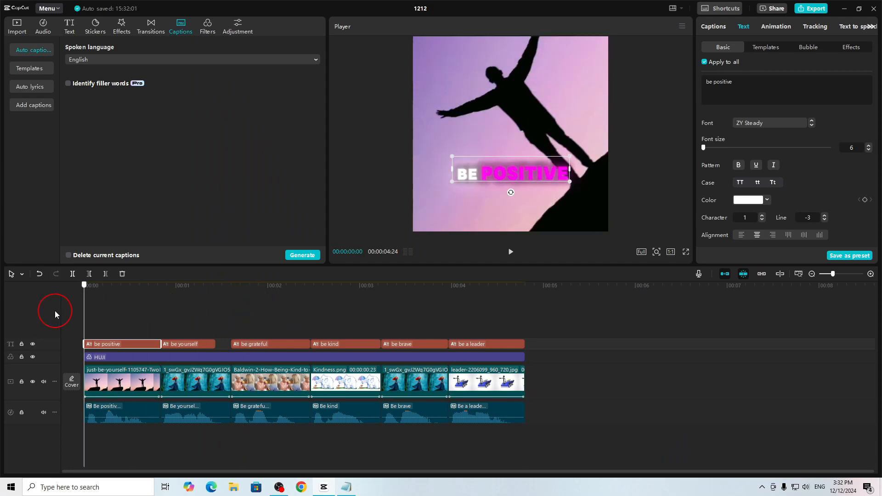
click(132, 358)
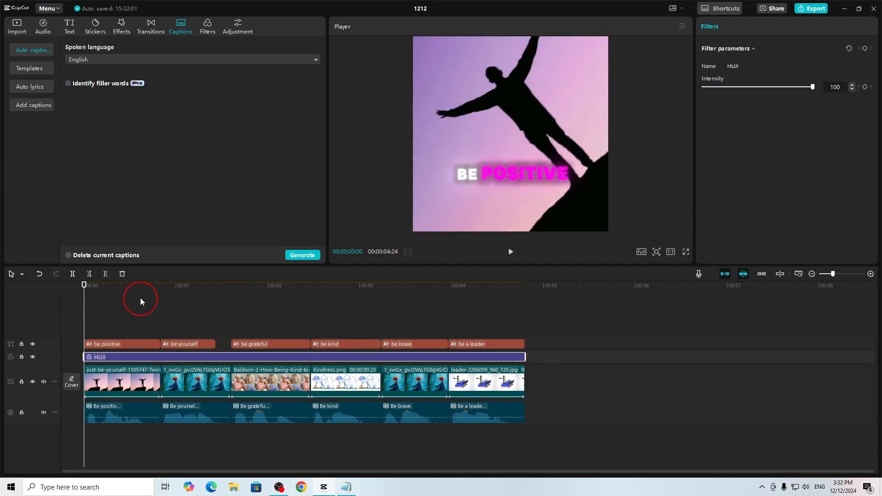
drag(140, 293, 22, 351)
click(54, 32)
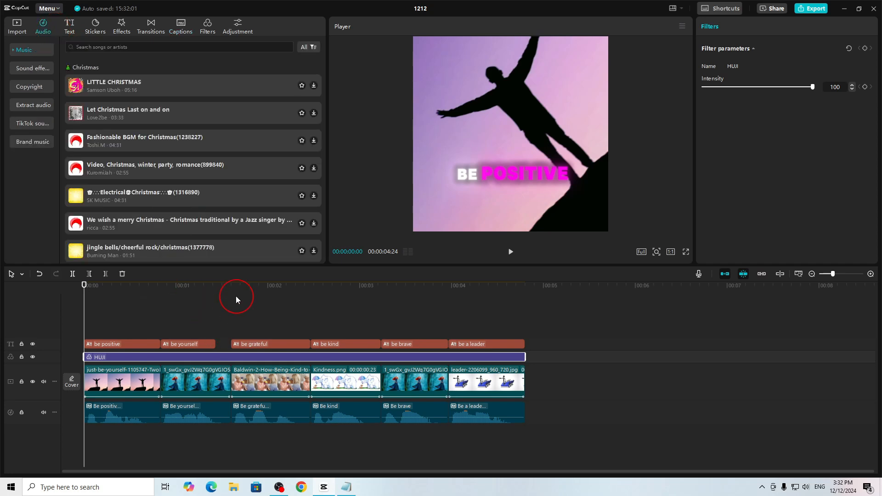
- Export the video to the capcut folder under the name REEL and dismiss the sharing options
click(816, 9)
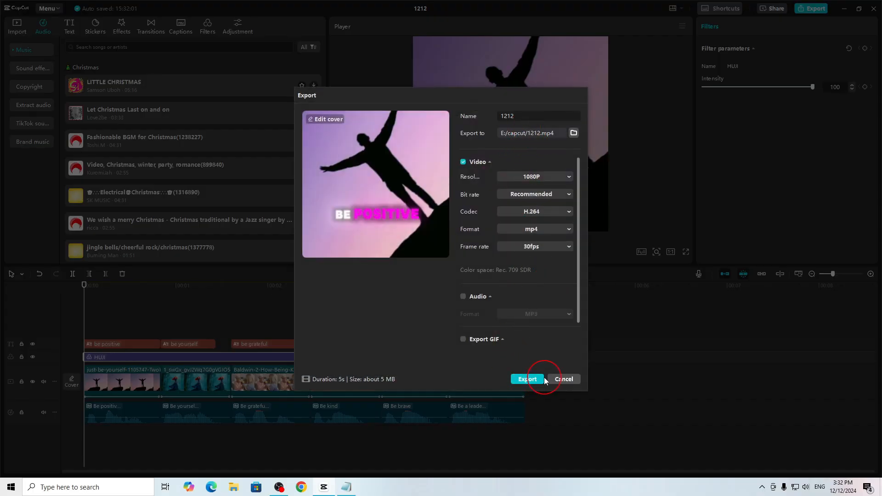
click(530, 380)
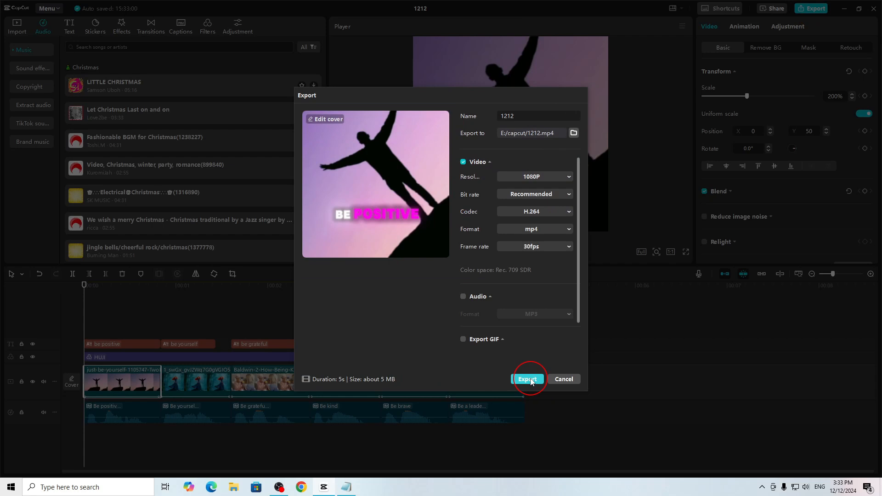
double_click(518, 117)
text(REEL)
click(528, 379)
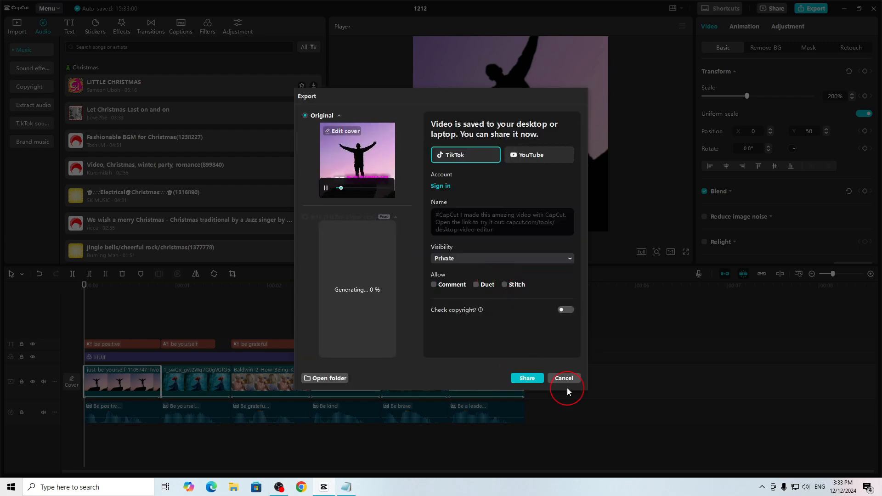
click(565, 378)
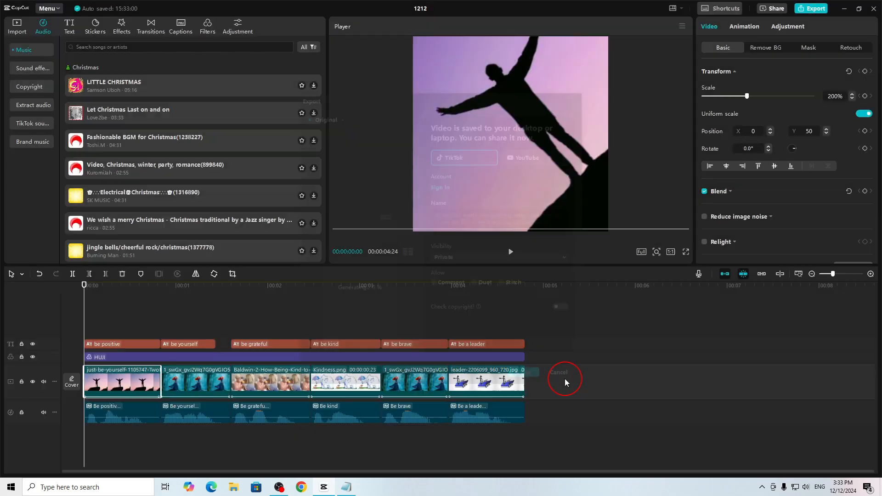
- Switch to File Explorer, play the exported REEL video from the capcut folder, and close the player and folder window
click(234, 487)
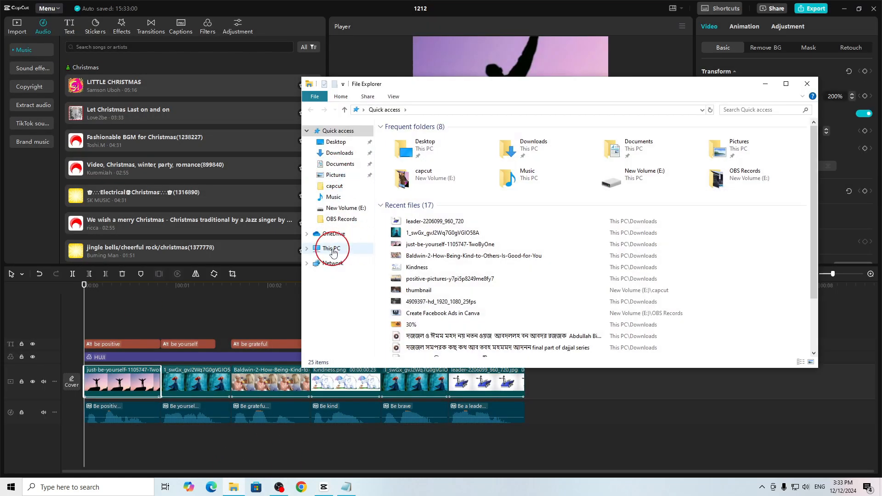
click(335, 186)
double_click(399, 148)
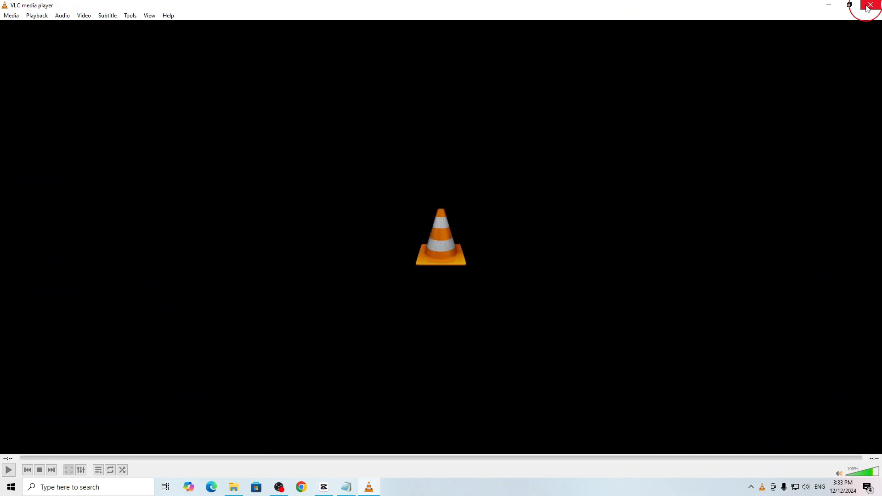
click(871, 5)
click(807, 83)
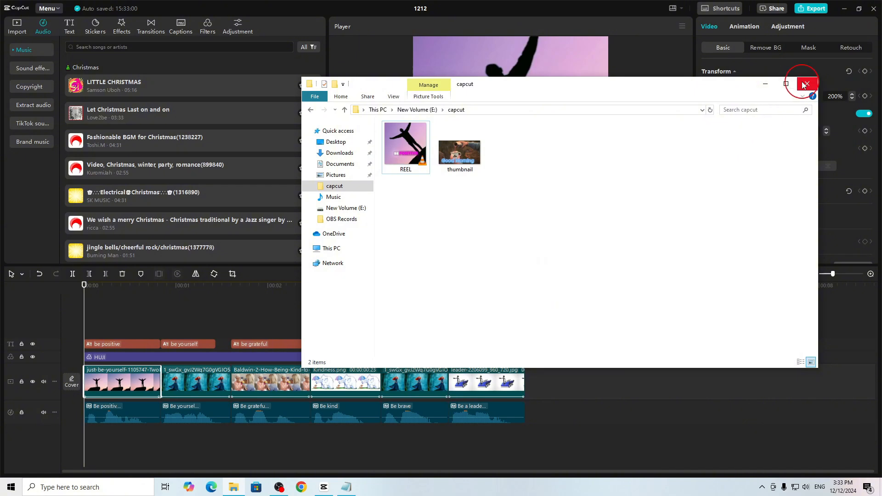